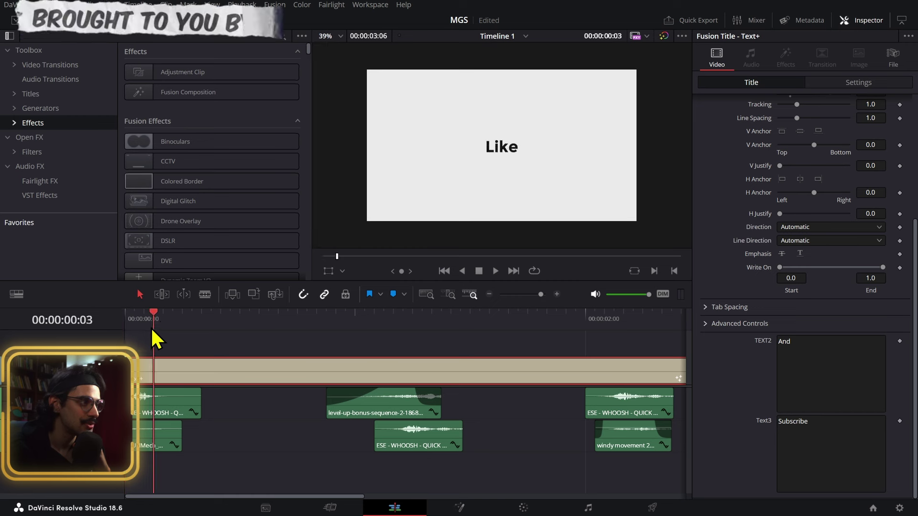
- Open the composition of the Like/And/Subscribe title in the Fusion page at 00:00:01:05
{"action": "key", "text": "Home"}
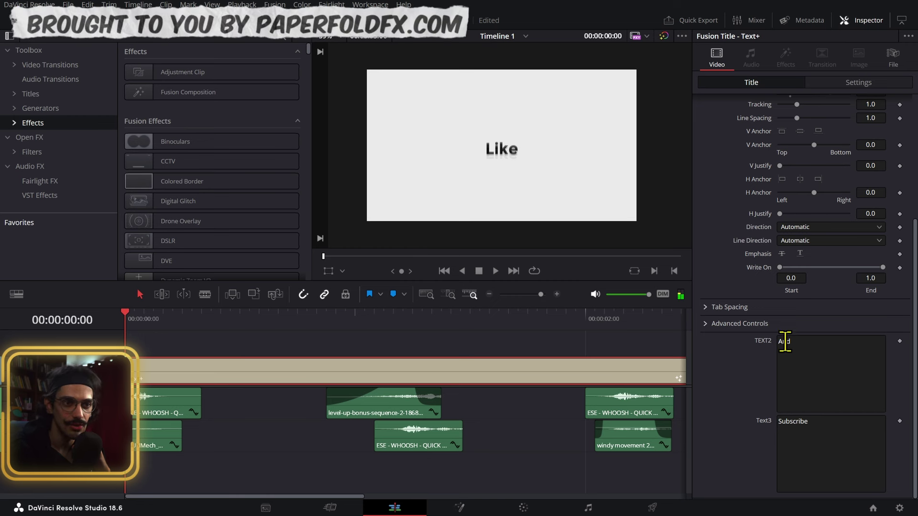
{"action": "left_click", "coordinate": [788, 435]}
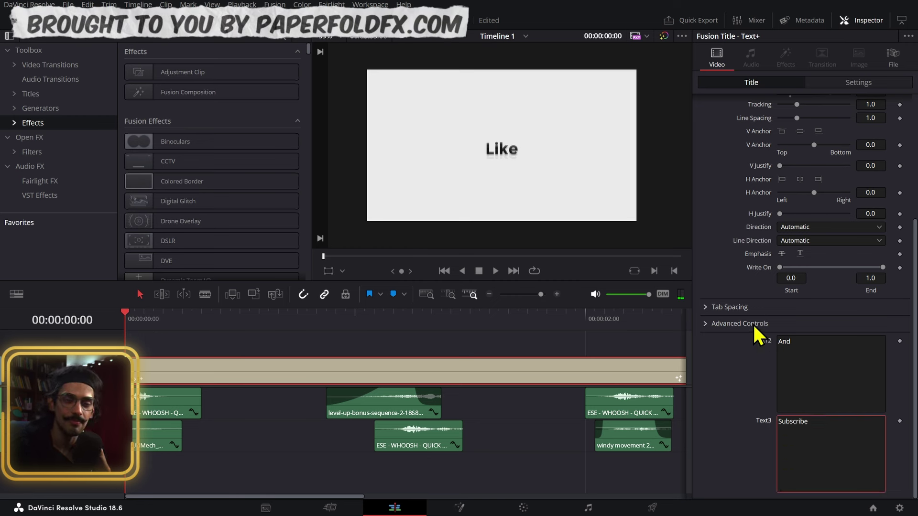
{"action": "left_click_drag", "start_coordinate": [335, 316], "coordinate": [409, 346]}
{"action": "right_click", "coordinate": [412, 368]}
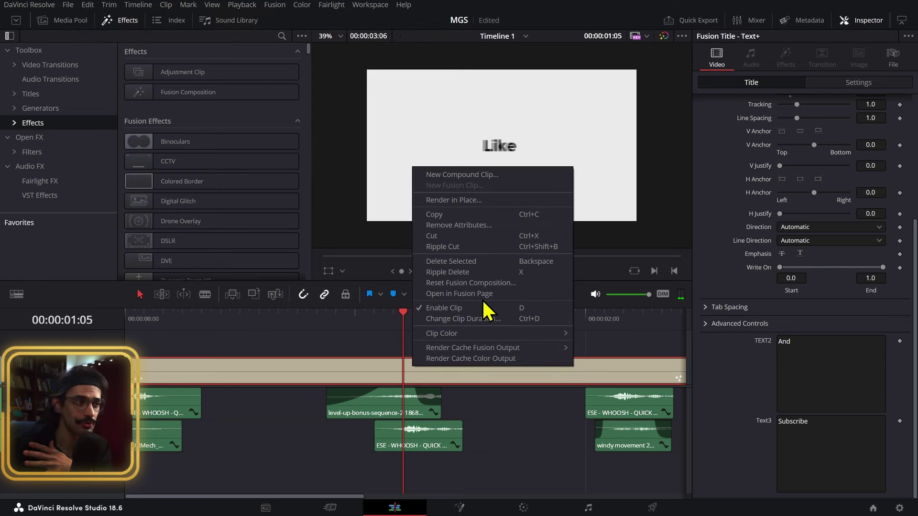
{"action": "key", "text": "Escape"}
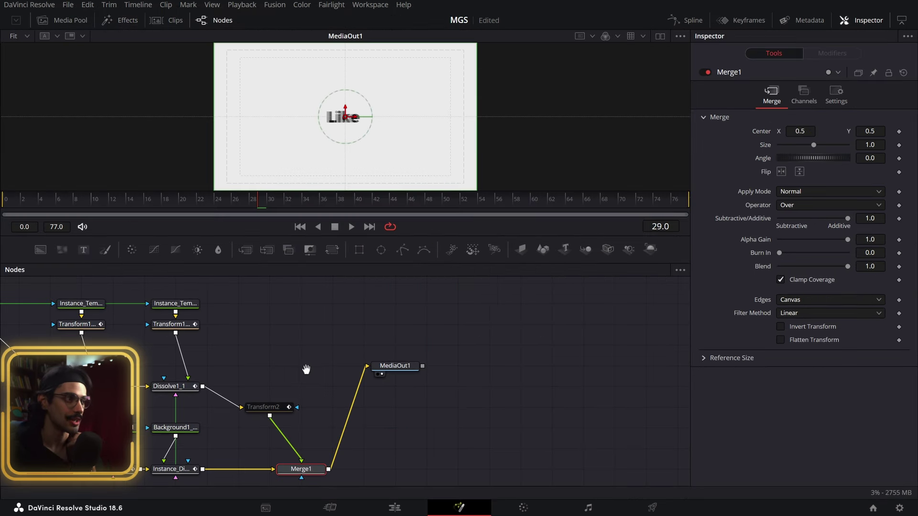
- Examine how the three Transform nodes and Dissolve1 animate the change from the first word to the second across the frames
{"action": "left_click_drag", "start_coordinate": [306, 369], "coordinate": [517, 366]}
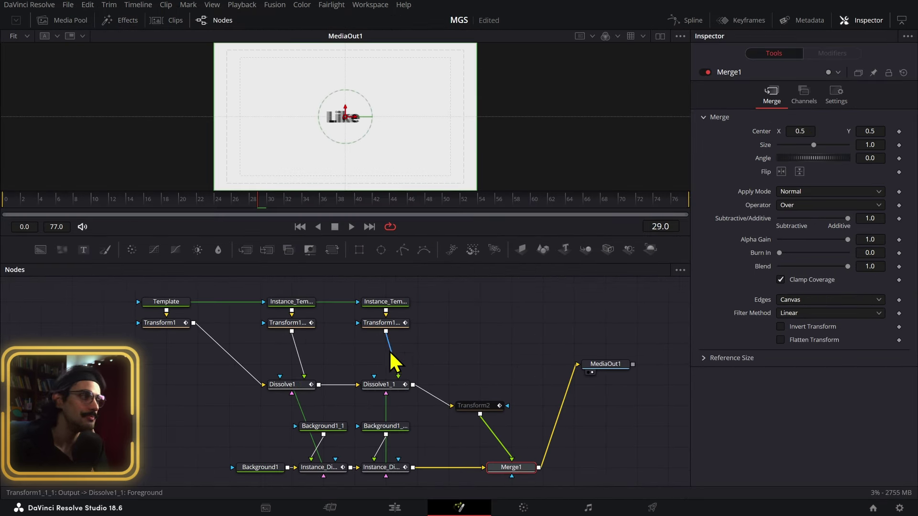
{"action": "left_click_drag", "start_coordinate": [154, 349], "coordinate": [385, 319]}
{"action": "left_click", "coordinate": [51, 201]}
{"action": "left_click", "coordinate": [138, 201]}
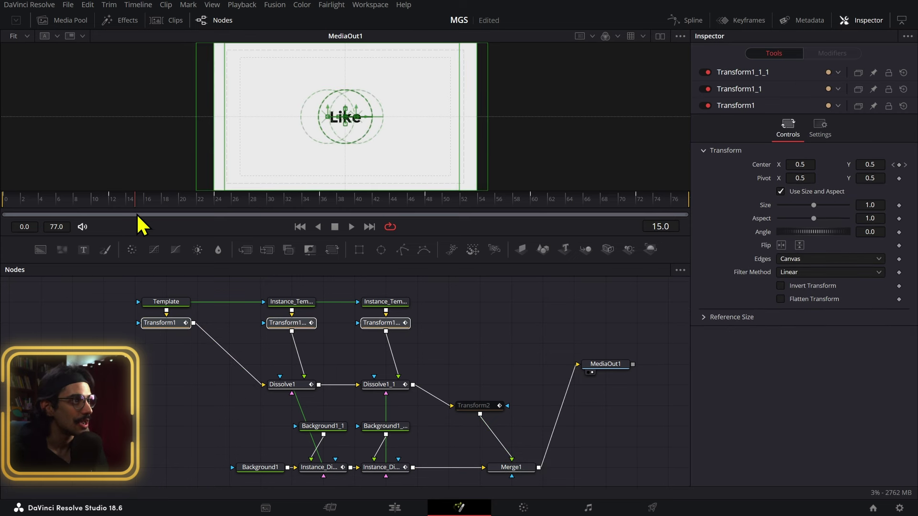
{"action": "left_click", "coordinate": [300, 385]}
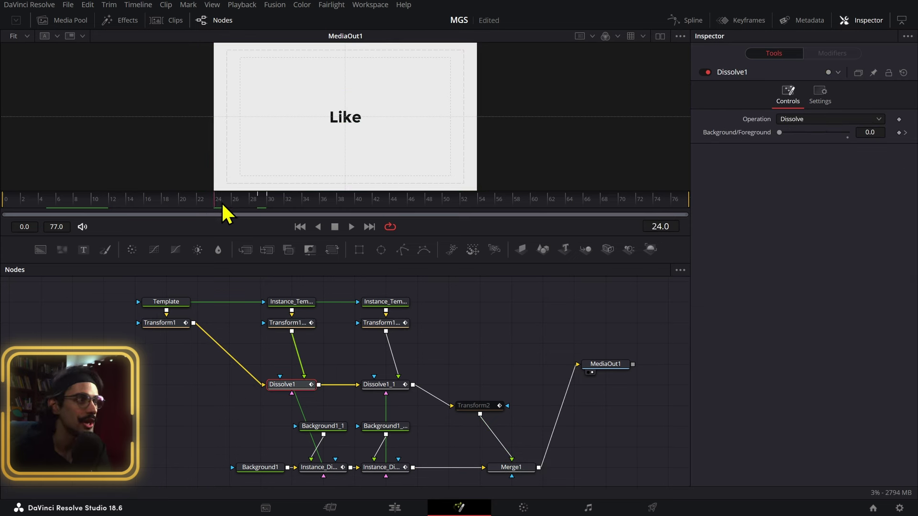
{"action": "left_click_drag", "start_coordinate": [265, 202], "coordinate": [282, 202]}
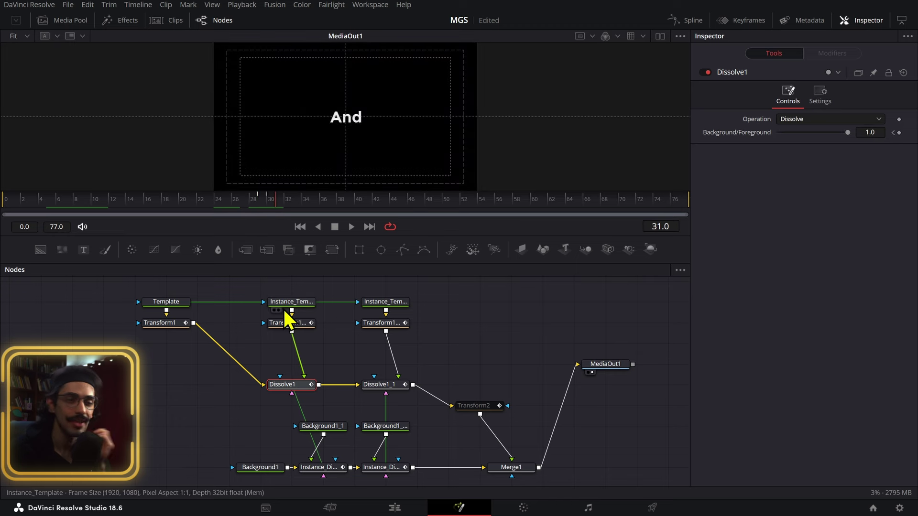
- Move the Transform1 node lower beneath the Template node and save the project
{"action": "left_click", "coordinate": [164, 303]}
{"action": "left_click_drag", "start_coordinate": [170, 325], "coordinate": [172, 345]}
{"action": "left_click", "coordinate": [167, 306]}
{"action": "key", "text": "ctrl+s"}
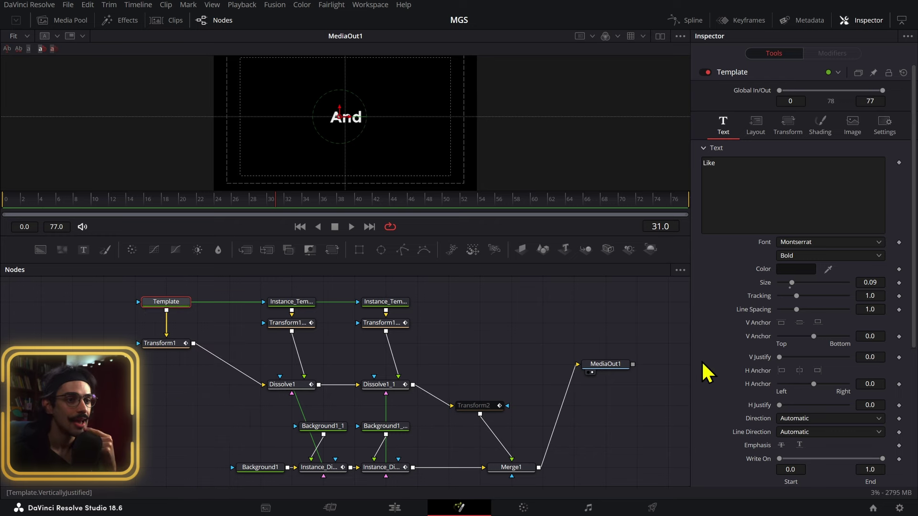
- Try defining a control named TEXT2 on the Template node with type Text, page Text and TextEditControl input
{"action": "scroll", "coordinate": [772, 342], "scroll_direction": "down", "scroll_amount": 5}
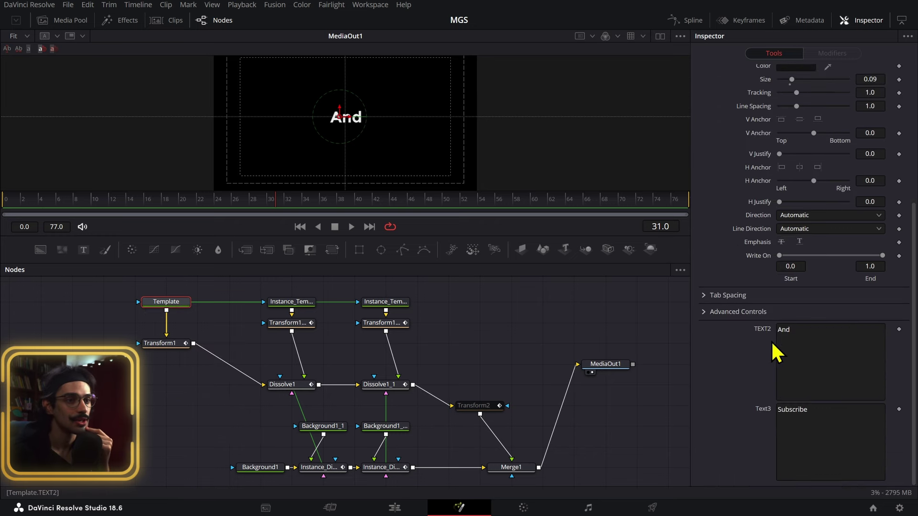
{"action": "right_click", "coordinate": [184, 302]}
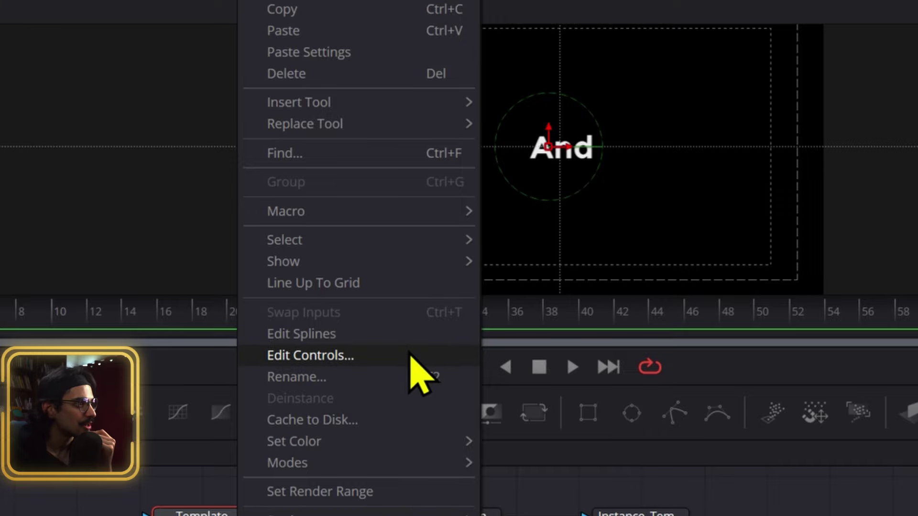
{"action": "left_click", "coordinate": [410, 355]}
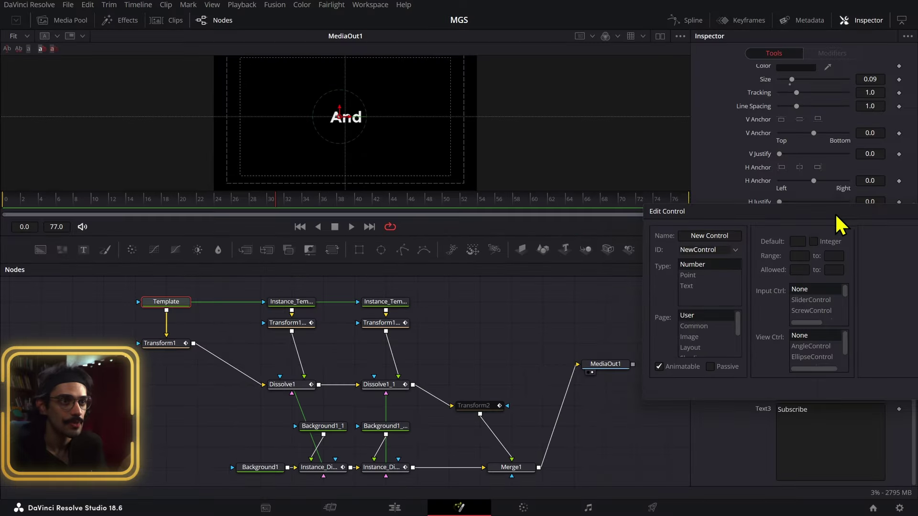
{"action": "triple_click", "coordinate": [433, 194]}
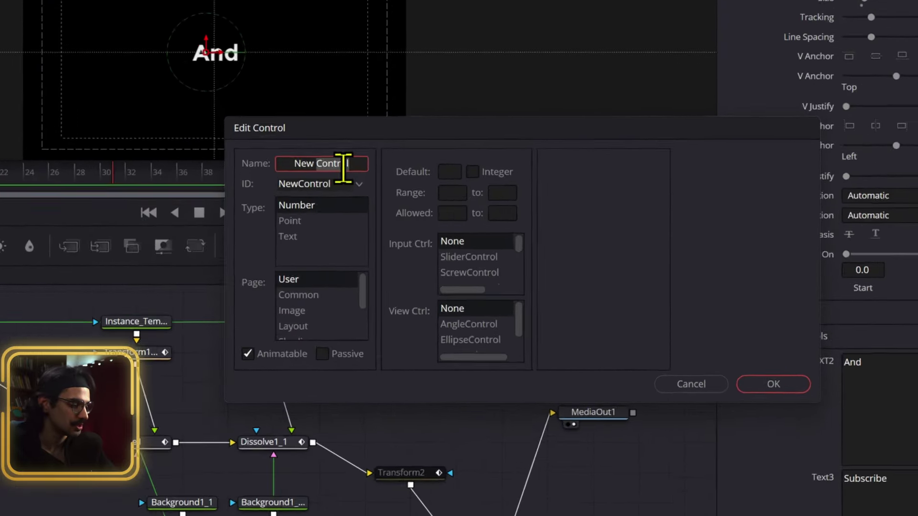
{"action": "type", "text": "TEXT2"}
{"action": "left_click", "coordinate": [258, 167]}
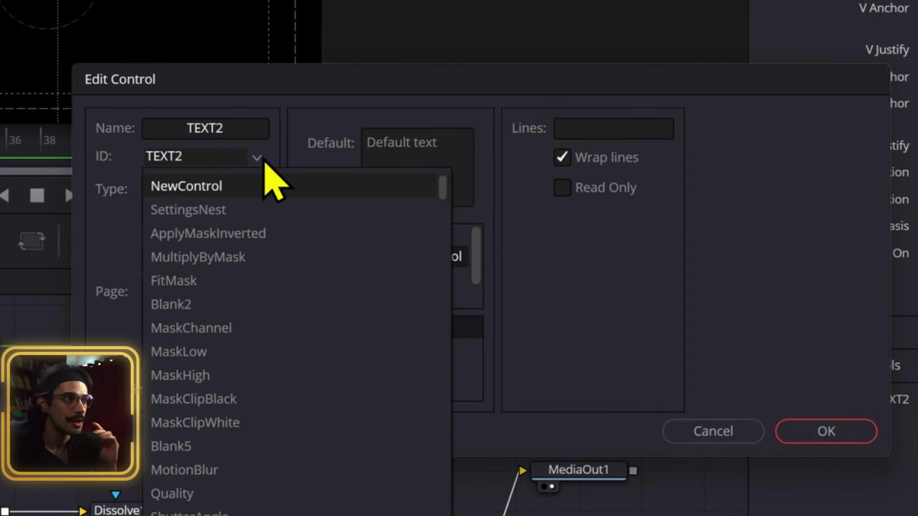
{"action": "left_click", "coordinate": [258, 168]}
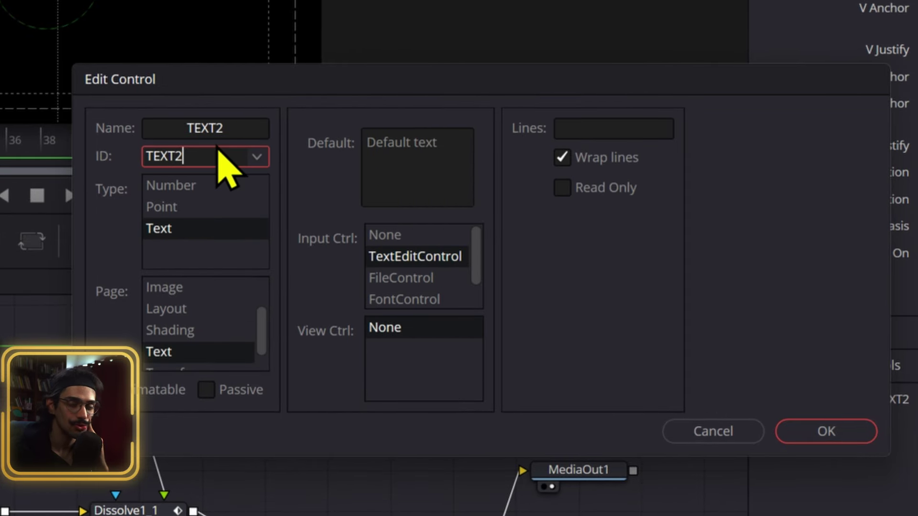
{"action": "left_click", "coordinate": [168, 239]}
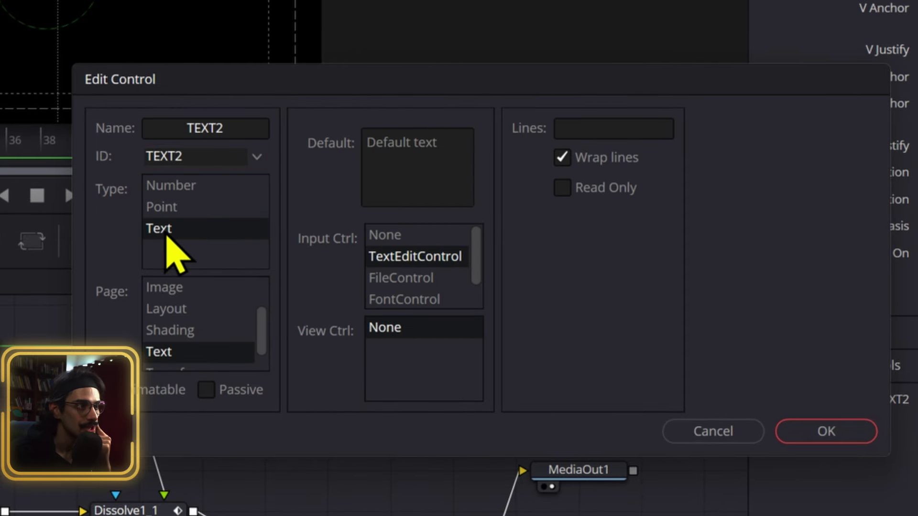
{"action": "scroll", "coordinate": [184, 337], "scroll_direction": "down", "scroll_amount": 1}
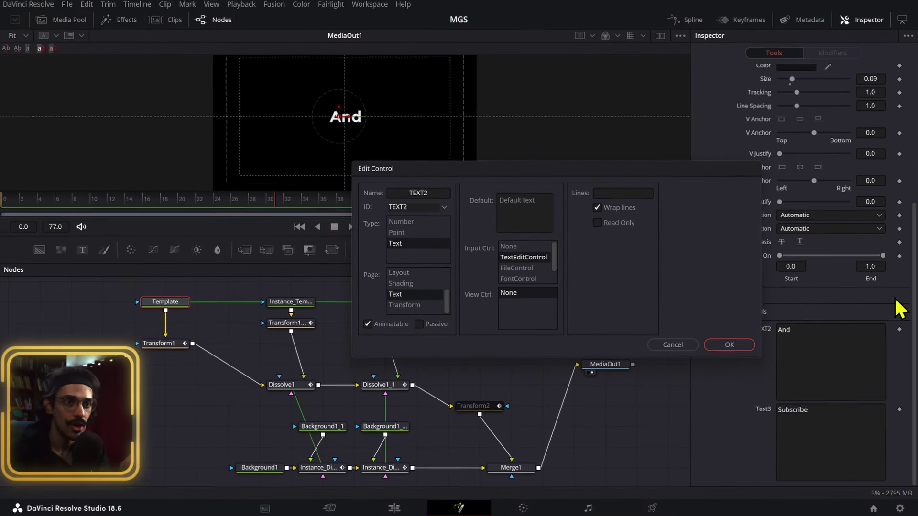
{"action": "left_click", "coordinate": [681, 344]}
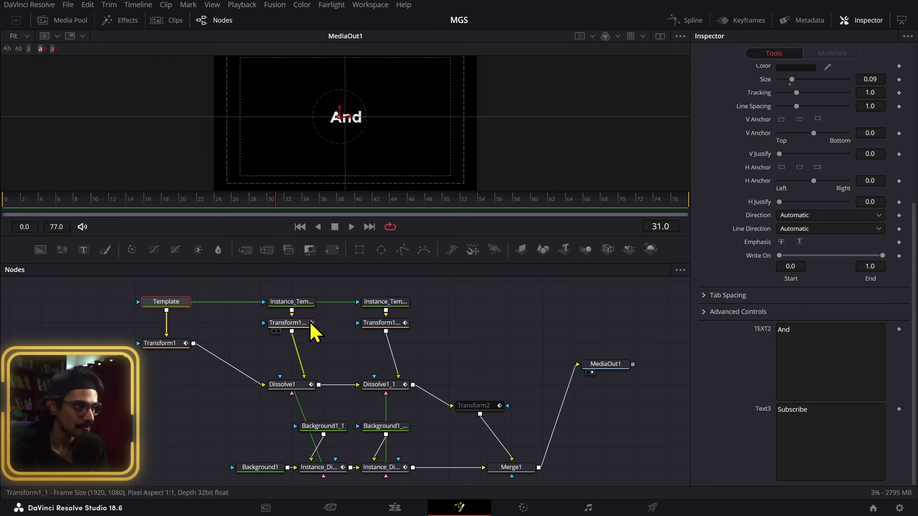
- Inspect the second word's text expression Template.TEXT2 on its instance node and the matching TEXT2 field of the Template node
{"action": "left_click", "coordinate": [291, 302]}
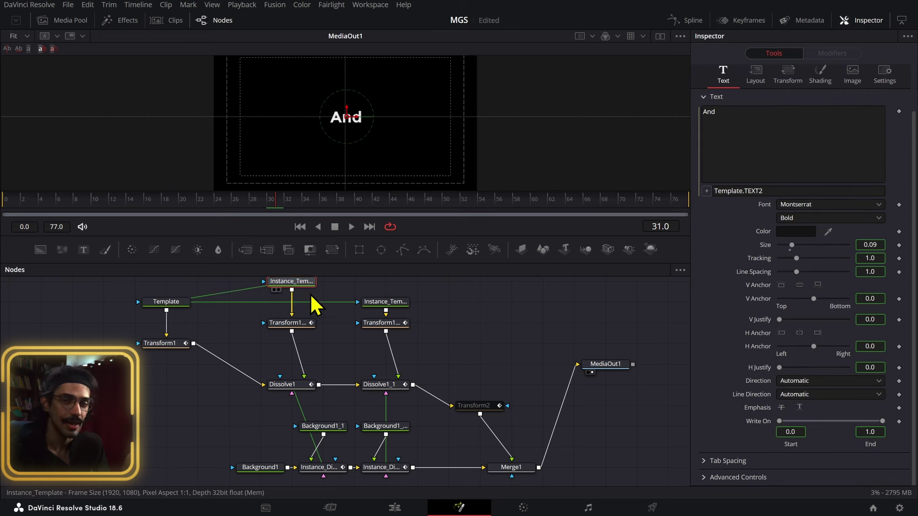
{"action": "mouse_move", "coordinate": [310, 295]}
{"action": "right_click", "coordinate": [744, 119]}
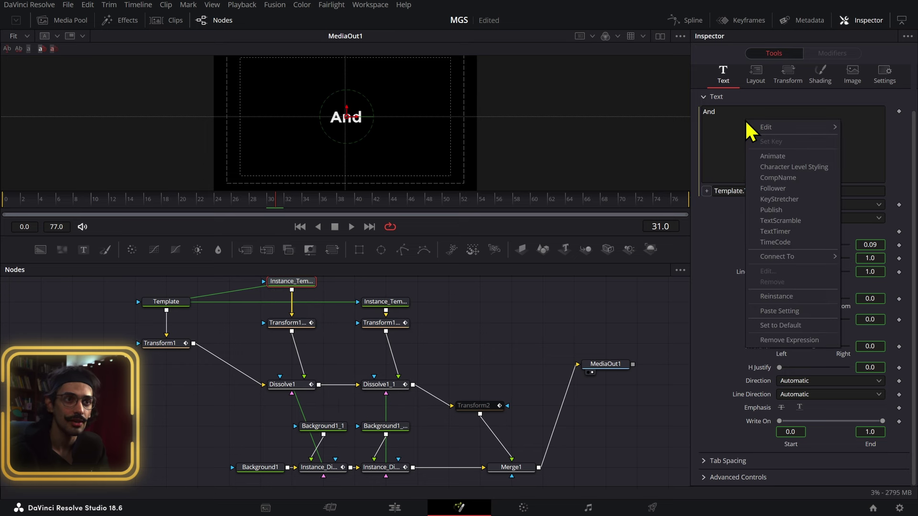
{"action": "left_click", "coordinate": [731, 233]}
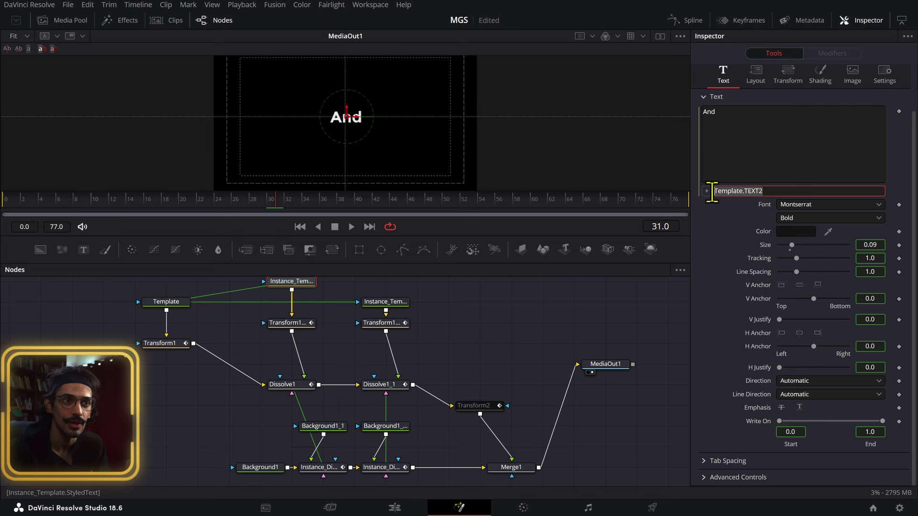
{"action": "left_click", "coordinate": [186, 305]}
{"action": "scroll", "coordinate": [750, 428], "scroll_direction": "down", "scroll_amount": 4}
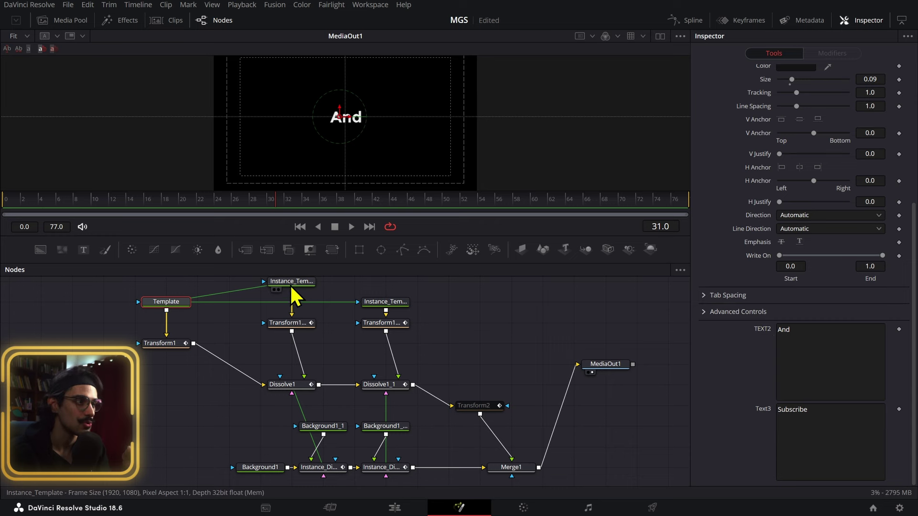
- Return to the Edit page and play the title animation on the timeline with looping turned on
{"action": "left_click", "coordinate": [395, 508]}
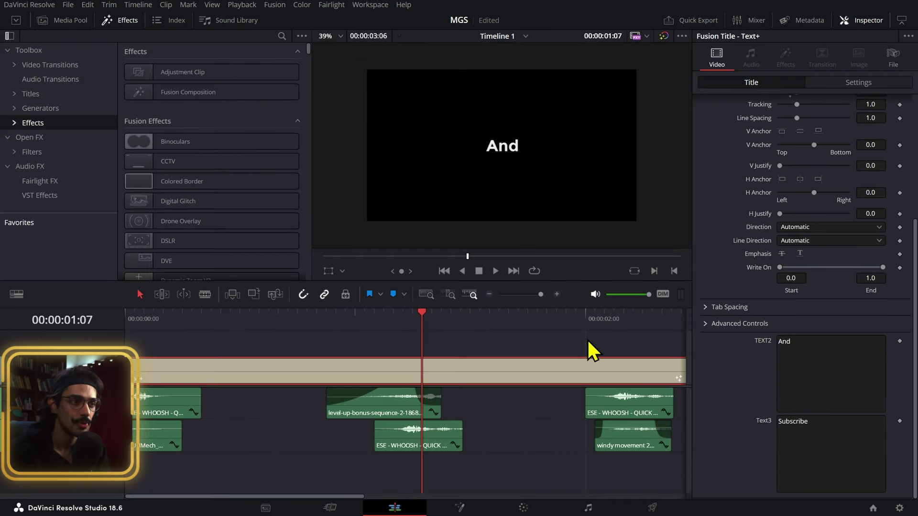
{"action": "left_click", "coordinate": [829, 435]}
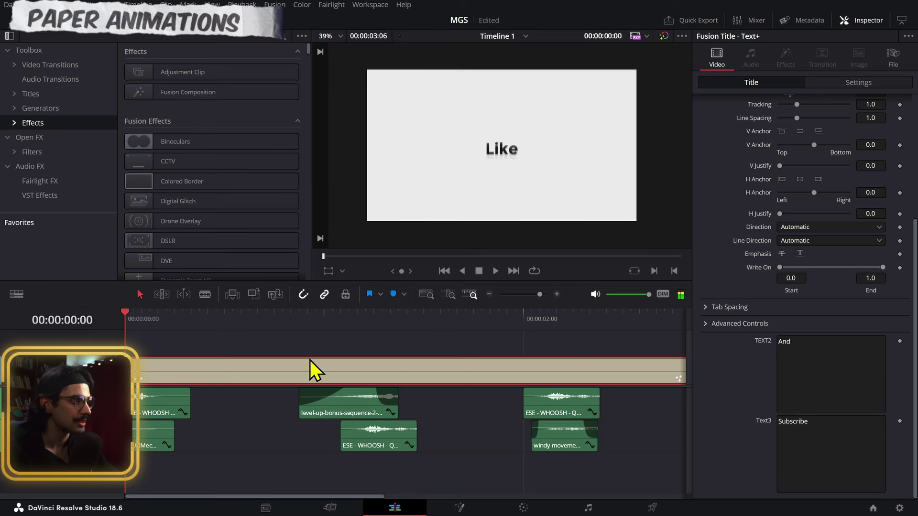
{"action": "key", "text": "space"}
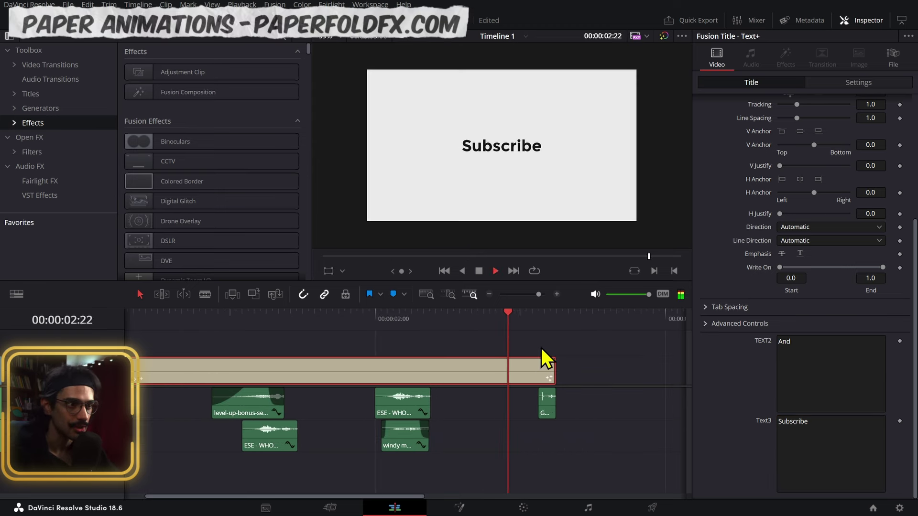
{"action": "left_click", "coordinate": [533, 271]}
{"action": "key", "text": "space"}
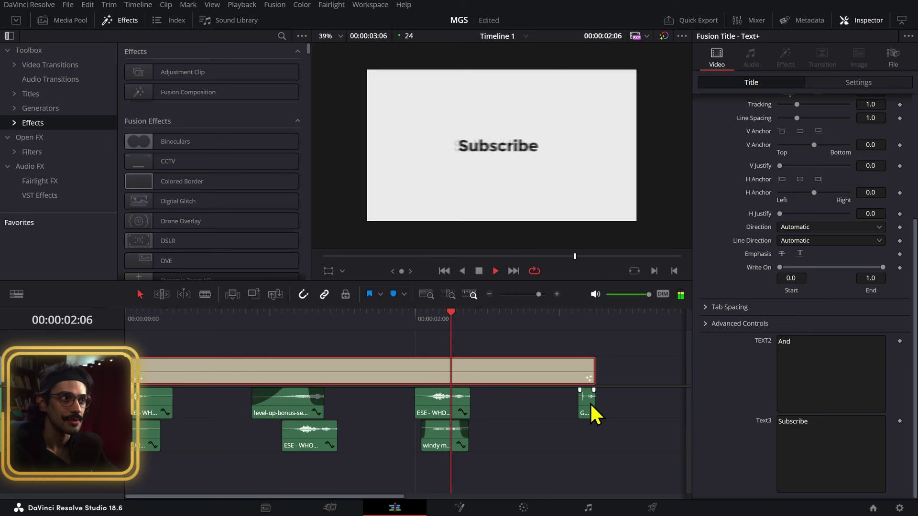
{"action": "key", "text": "space"}
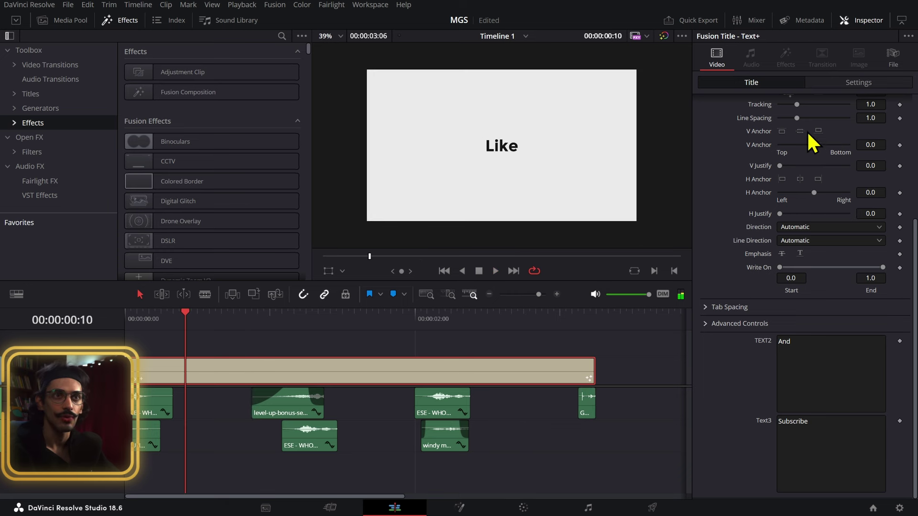
- Add a Text+ title to the timeline at 00:00:04:00, after the existing title clip
{"action": "scroll", "coordinate": [553, 385], "scroll_direction": "down", "scroll_amount": 3}
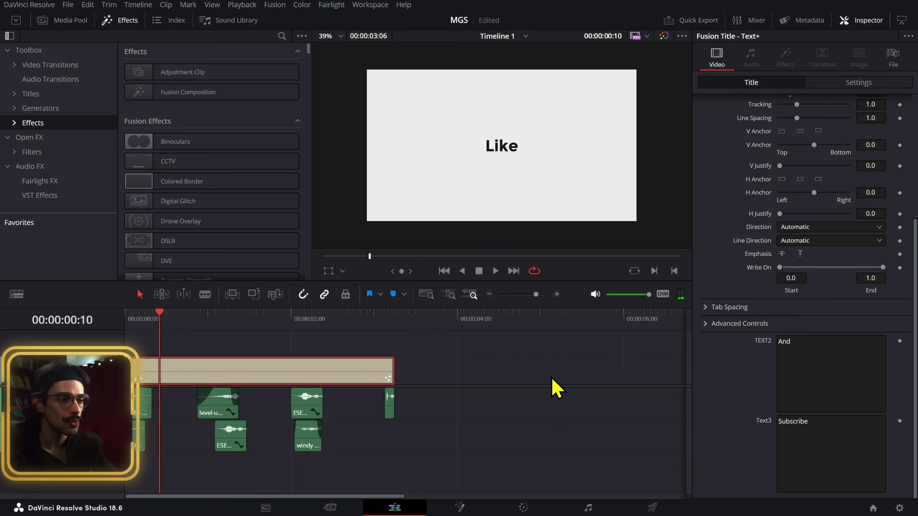
{"action": "left_click", "coordinate": [30, 94]}
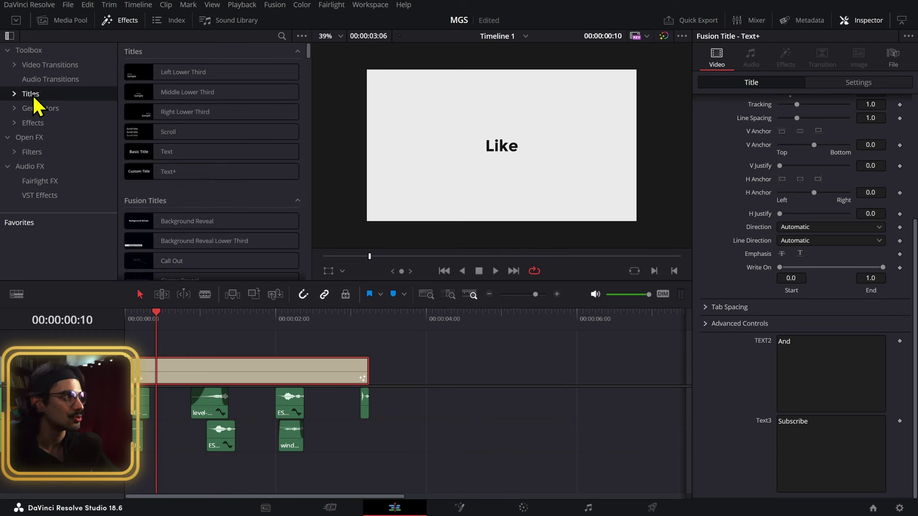
{"action": "left_click_drag", "start_coordinate": [167, 178], "coordinate": [428, 373]}
{"action": "scroll", "coordinate": [477, 380], "scroll_direction": "right", "scroll_amount": 3}
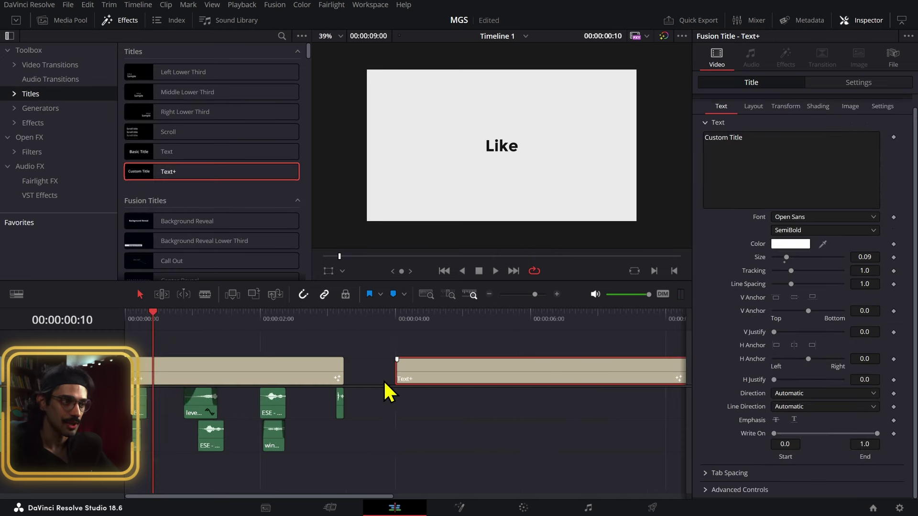
- Review the first title's Transform1 node at frame 24 in Fusion and check that clip's duration on the timeline
{"action": "scroll", "coordinate": [385, 389], "scroll_direction": "down", "scroll_amount": 2}
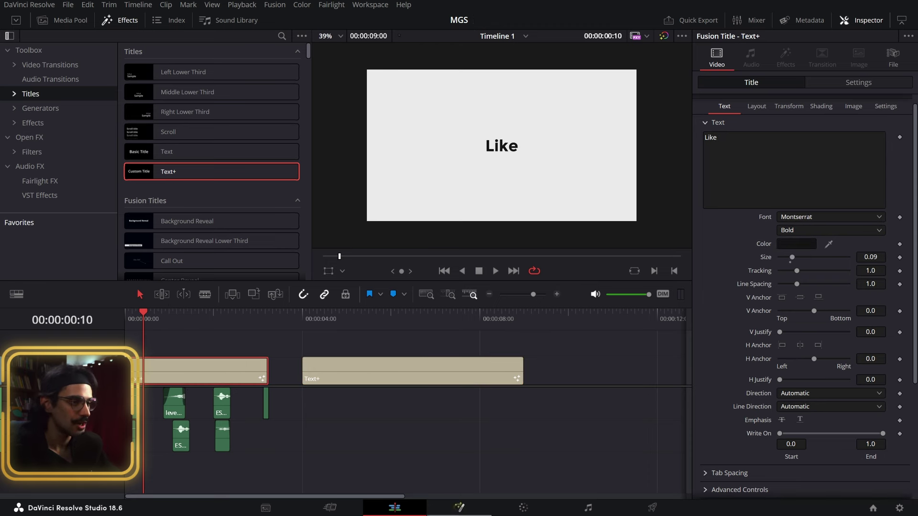
{"action": "left_click", "coordinate": [459, 508]}
{"action": "left_click", "coordinate": [168, 338]}
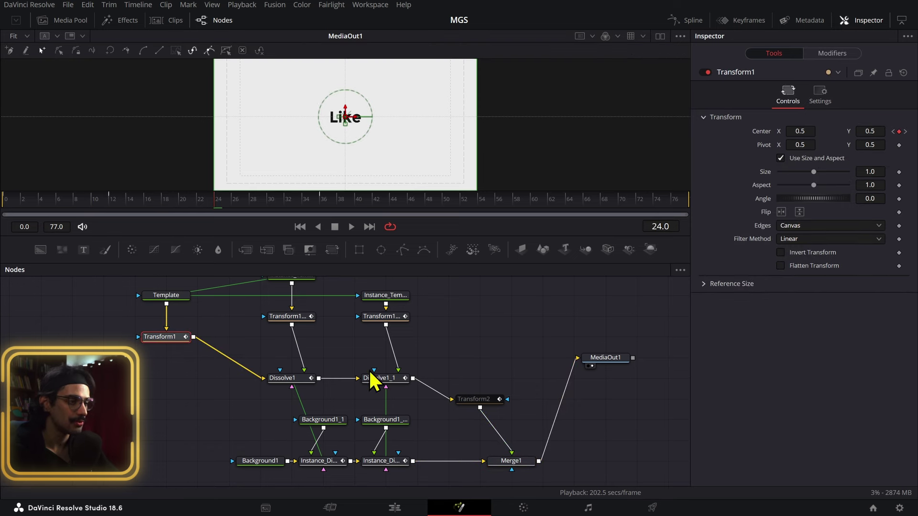
{"action": "key", "text": "shift+4"}
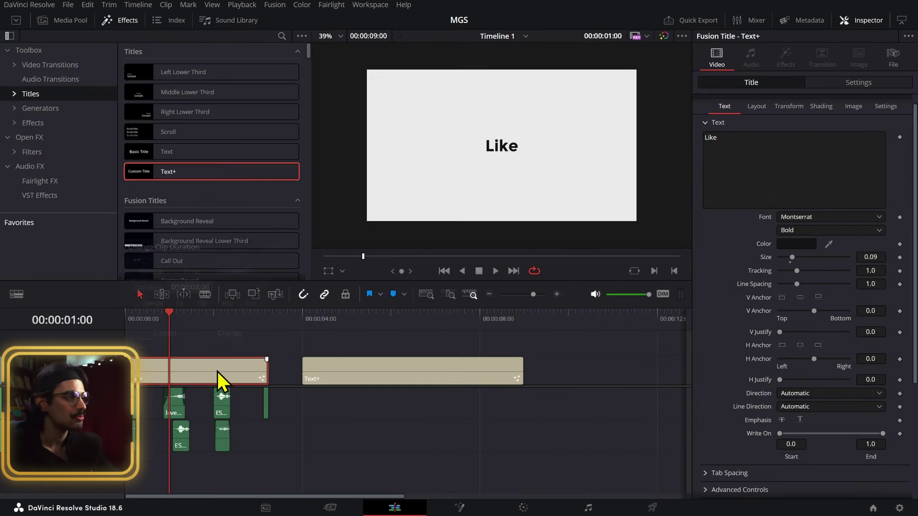
{"action": "key", "text": "ctrl+d"}
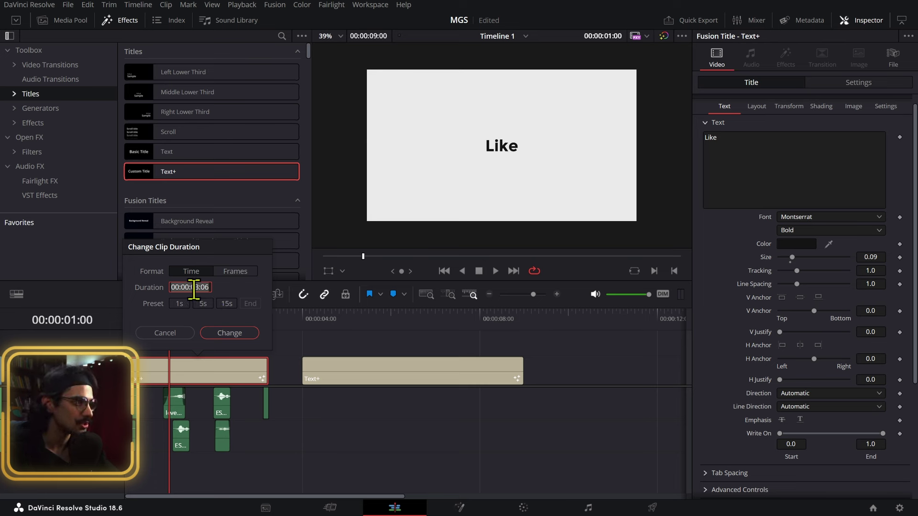
{"action": "key", "text": "Escape"}
- Match the newly added Text+ title's duration to the first title's and select its Template node in Fusion
{"action": "left_click", "coordinate": [327, 324]}
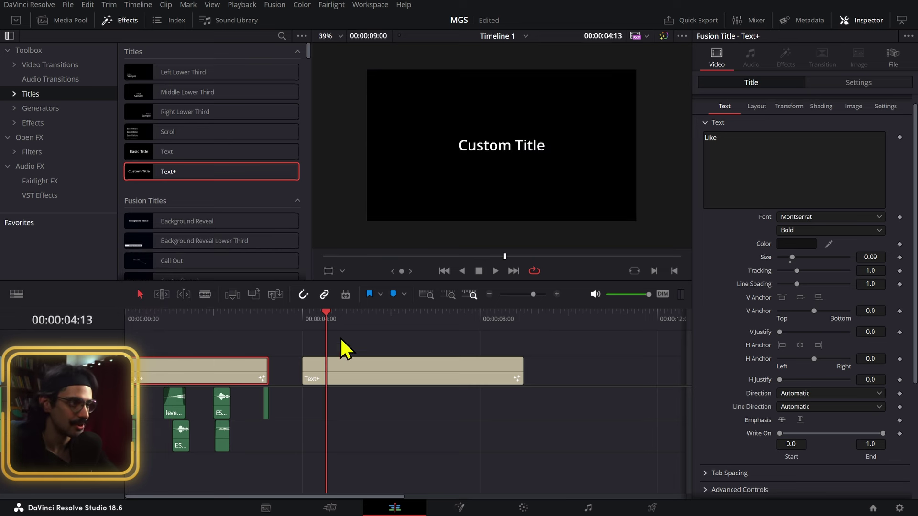
{"action": "left_click", "coordinate": [347, 366]}
{"action": "key", "text": "ctrl+d"}
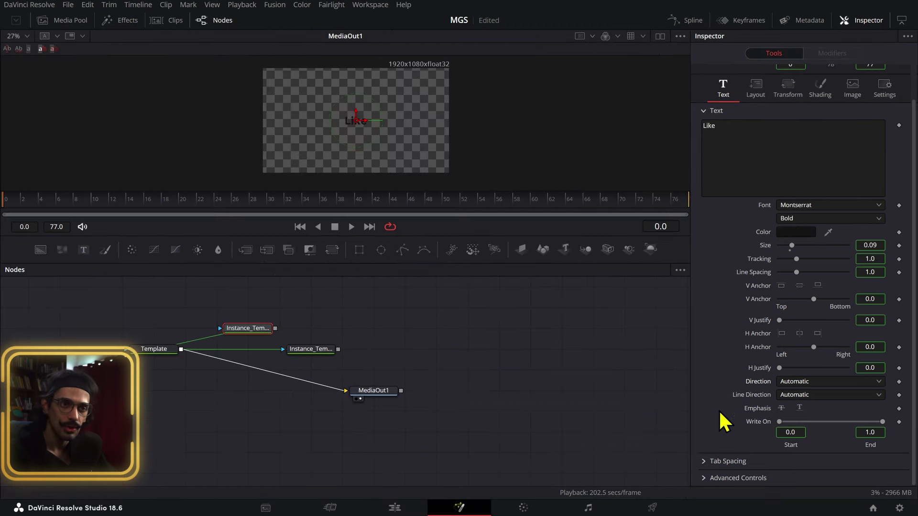
{"action": "left_click", "coordinate": [172, 352]}
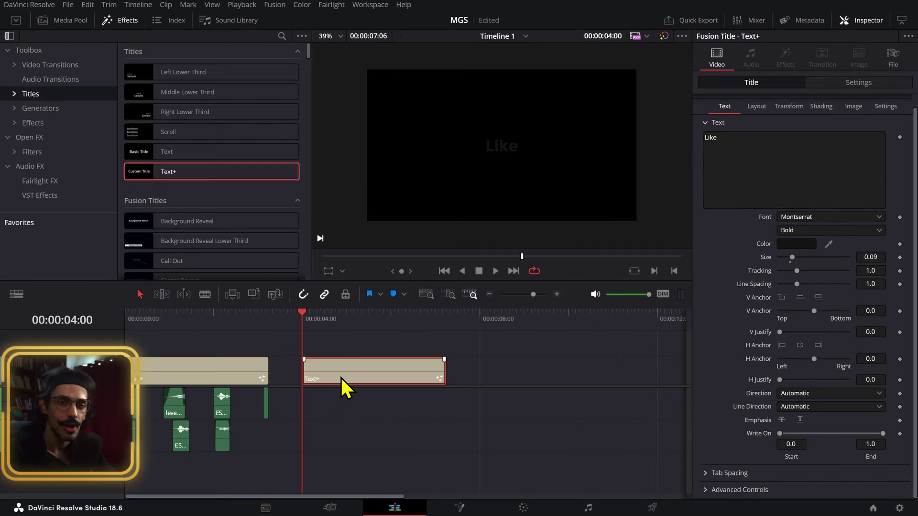
- Duplicate the first title clip to 00:00:04:00 on the timeline and open the copy in Fusion
{"action": "left_click_drag", "start_coordinate": [140, 377], "coordinate": [319, 375]}
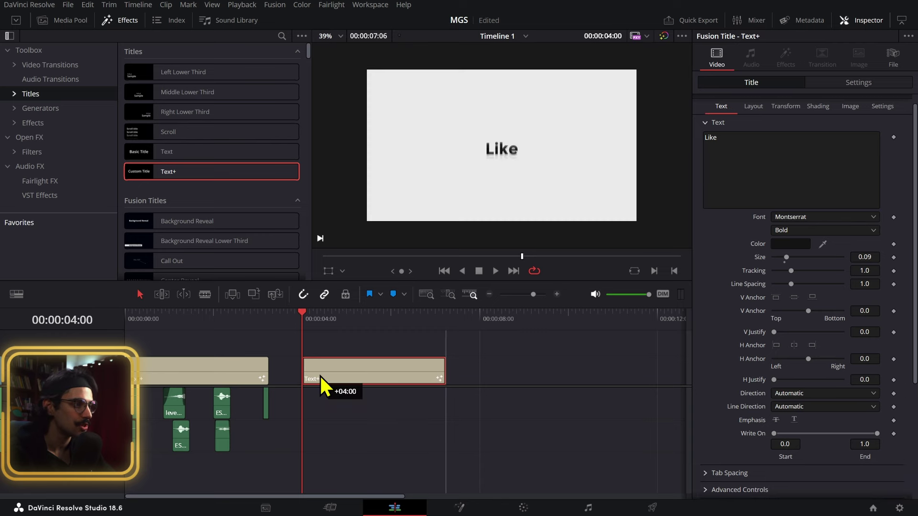
{"action": "right_click", "coordinate": [320, 376]}
{"action": "left_click", "coordinate": [378, 304]}
{"action": "scroll", "coordinate": [352, 379], "scroll_direction": "down", "scroll_amount": 6}
- Delete every node except Template, its two instances and MediaOut1, and line up the second word's instance with Template
{"action": "left_click_drag", "start_coordinate": [153, 379], "coordinate": [474, 477]}
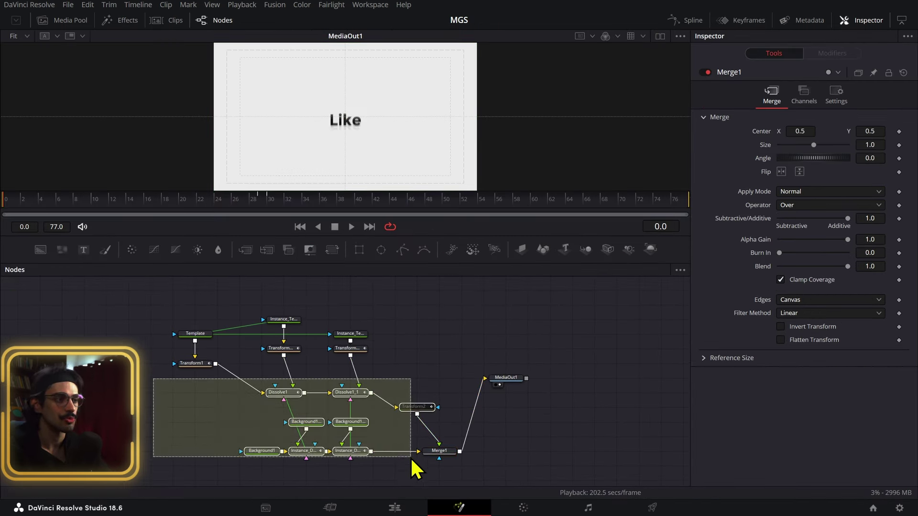
{"action": "key", "text": "Delete"}
{"action": "left_click_drag", "start_coordinate": [420, 353], "coordinate": [115, 350]}
{"action": "key", "text": "Delete"}
{"action": "left_click_drag", "start_coordinate": [284, 319], "coordinate": [285, 334]}
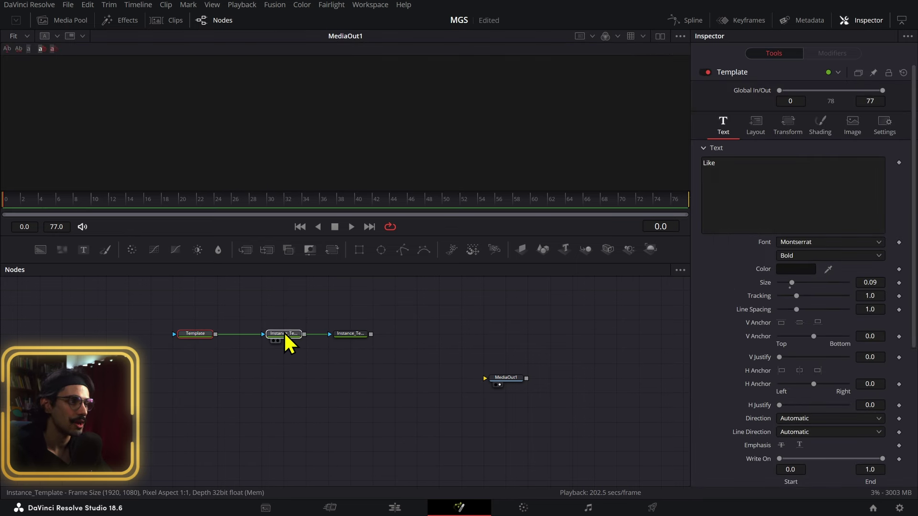
{"action": "left_click", "coordinate": [505, 378]}
{"action": "left_click", "coordinate": [292, 334]}
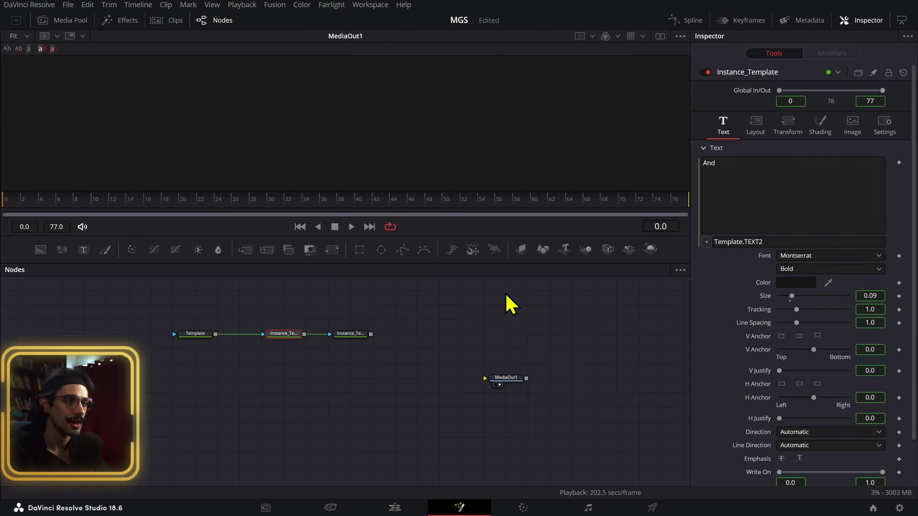
- Add a Transform node after Template and place it directly below that node
{"action": "left_click", "coordinate": [189, 334]}
{"action": "scroll", "coordinate": [813, 364], "scroll_direction": "down", "scroll_amount": 5}
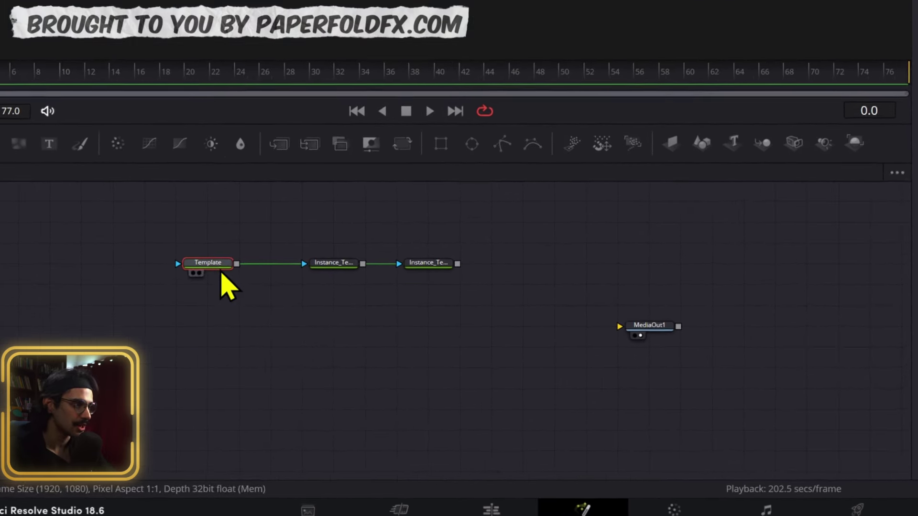
{"action": "key", "text": "shift+space"}
{"action": "type", "text": "TRANS"}
{"action": "key", "text": "Return"}
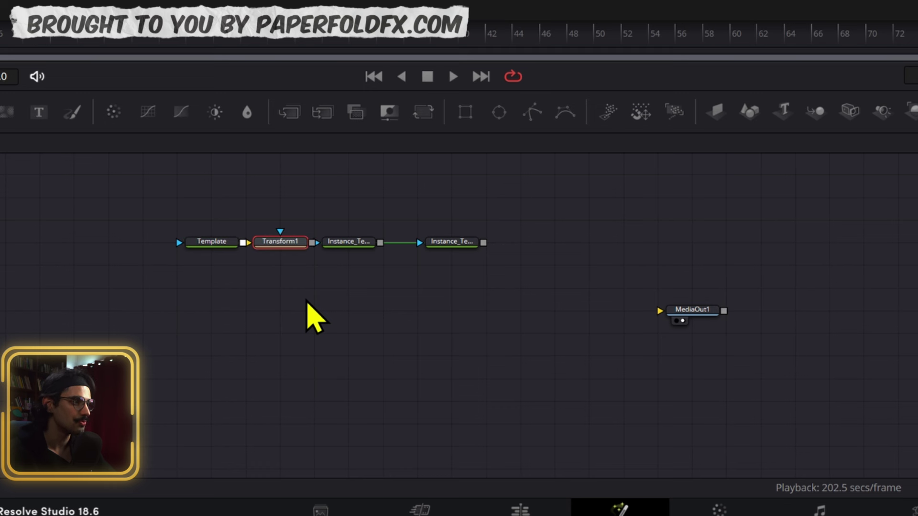
{"action": "left_click_drag", "start_coordinate": [293, 244], "coordinate": [252, 290]}
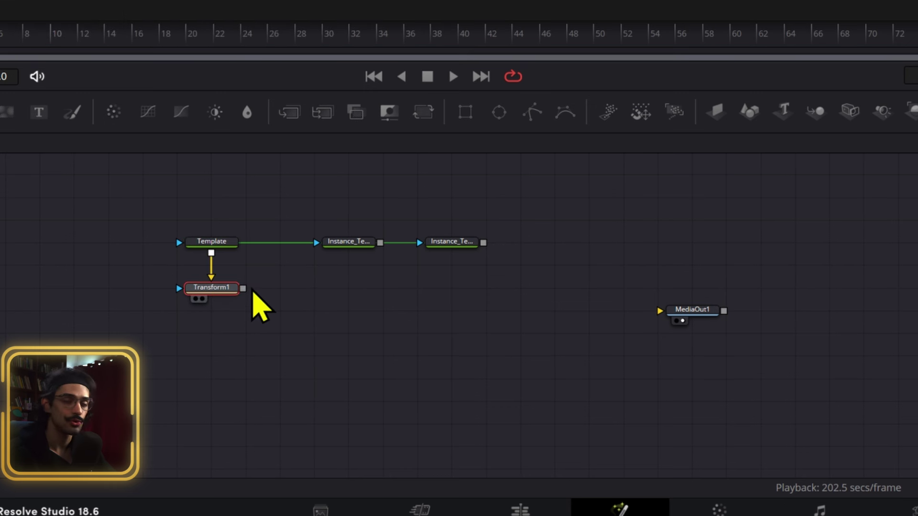
- Add a Dissolve node after Transform1 and connect its output to MediaOut1
{"action": "key", "text": "shift+space"}
{"action": "type", "text": "DISS"}
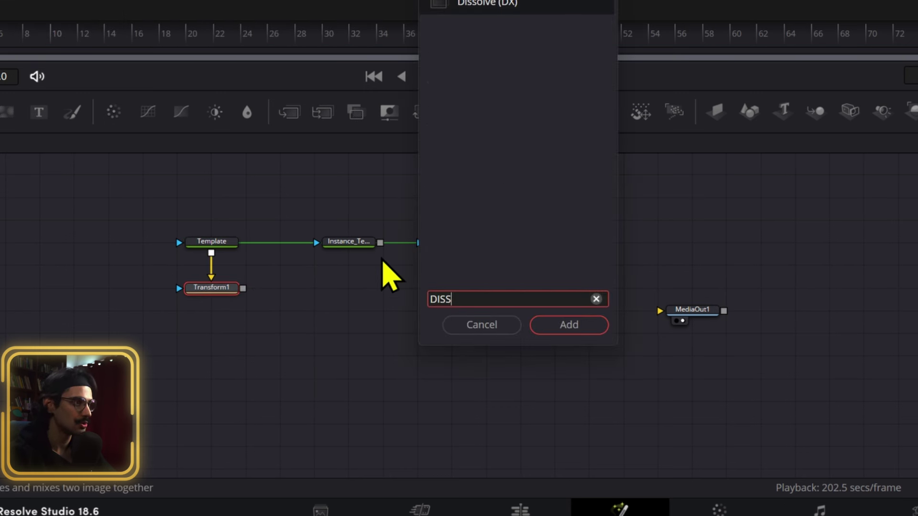
{"action": "key", "text": "Return"}
{"action": "left_click_drag", "start_coordinate": [210, 322], "coordinate": [319, 333]}
{"action": "left_click_drag", "start_coordinate": [242, 321], "coordinate": [711, 332]}
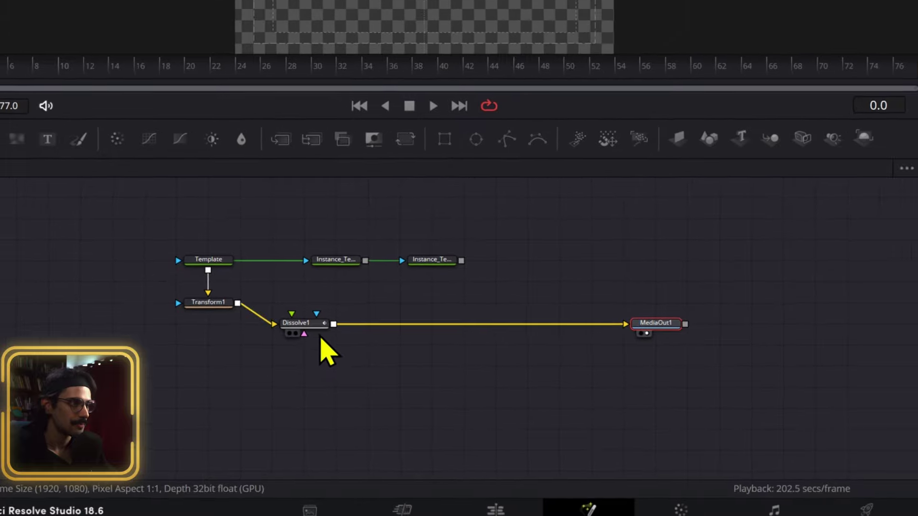
{"action": "left_click_drag", "start_coordinate": [316, 330], "coordinate": [352, 351]}
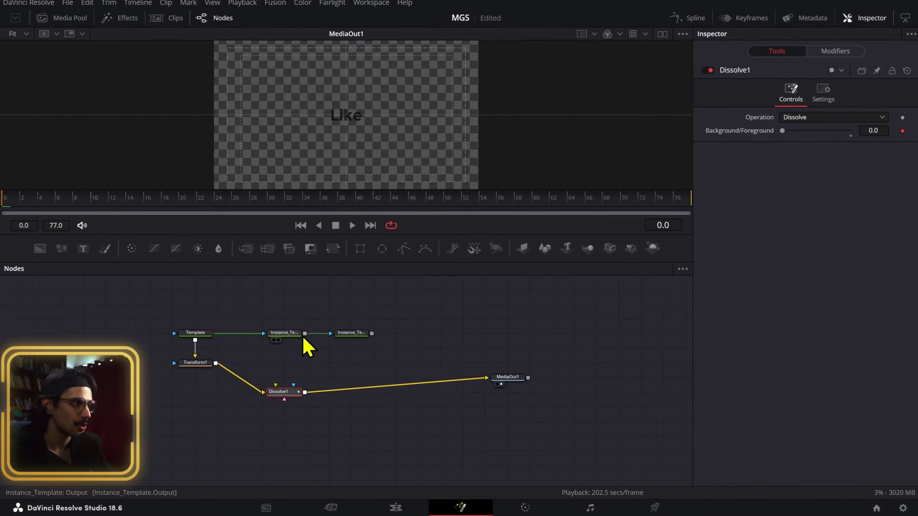
- Connect the second word's instance to Dissolve1's foreground and clear the Background/Foreground keyframe, with the mix at 1.0
{"action": "left_click_drag", "start_coordinate": [365, 260], "coordinate": [324, 343]}
{"action": "left_click_drag", "start_coordinate": [275, 392], "coordinate": [291, 388]}
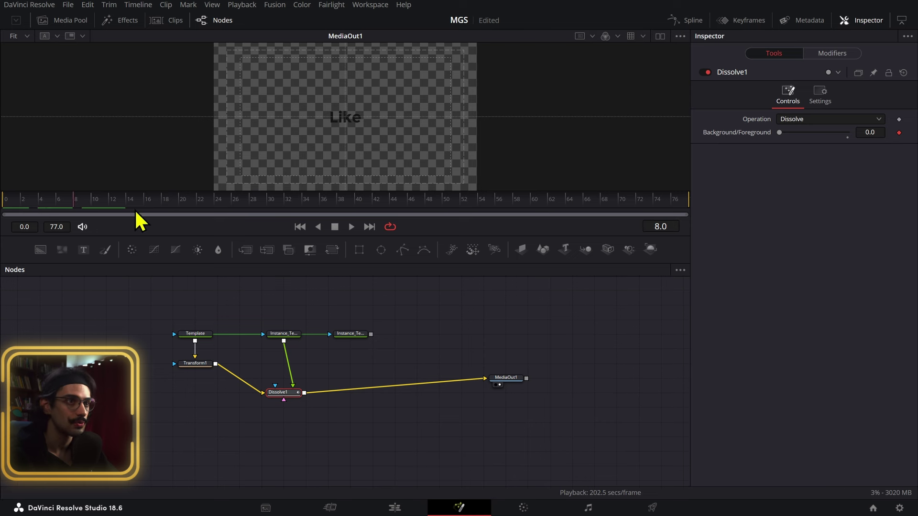
{"action": "key", "text": "ctrl+z"}
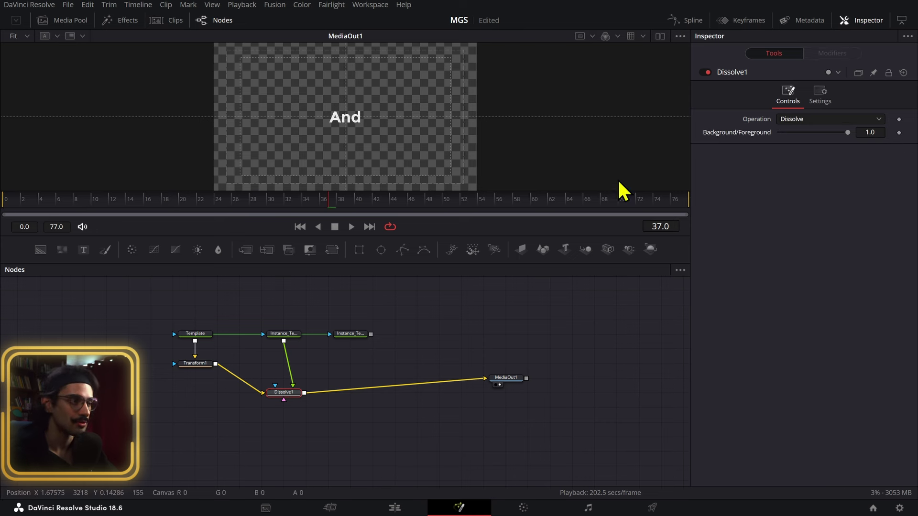
- Animate Transform1's Center Y with keyframes from 0.45 on frame 0 to 0.5 on frame 12
{"action": "left_click", "coordinate": [208, 364]}
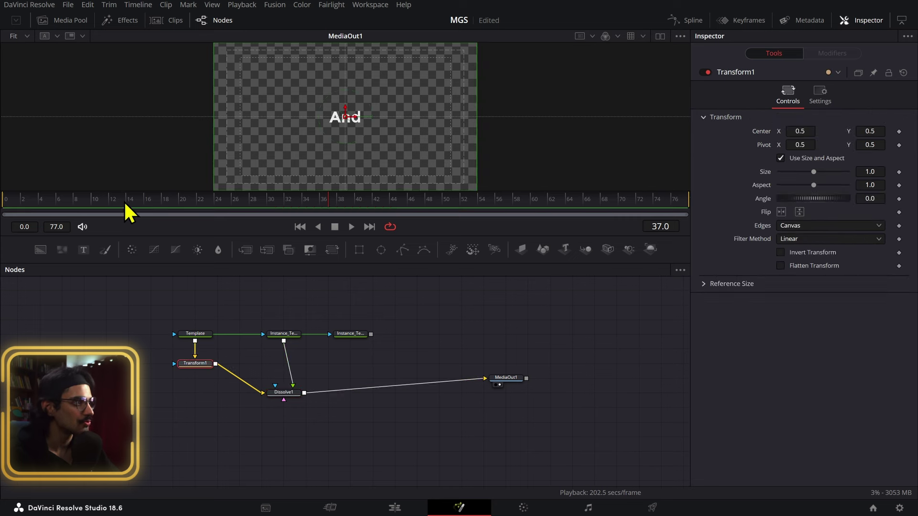
{"action": "type", "text": "0.46"}
{"action": "key", "text": "Return"}
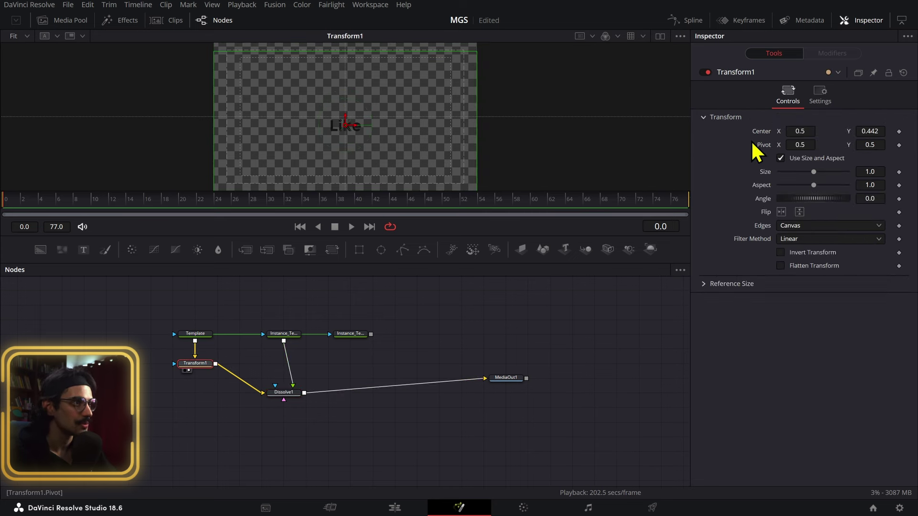
{"action": "left_click_drag", "start_coordinate": [881, 130], "coordinate": [886, 133]}
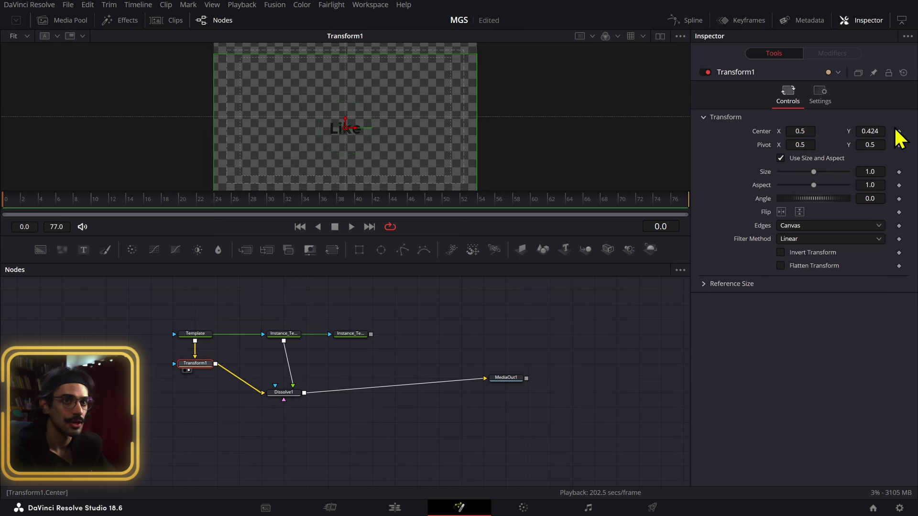
{"action": "left_click", "coordinate": [899, 131]}
{"action": "left_click", "coordinate": [881, 131]}
{"action": "type", "text": ".45"}
{"action": "key", "text": "Tab"}
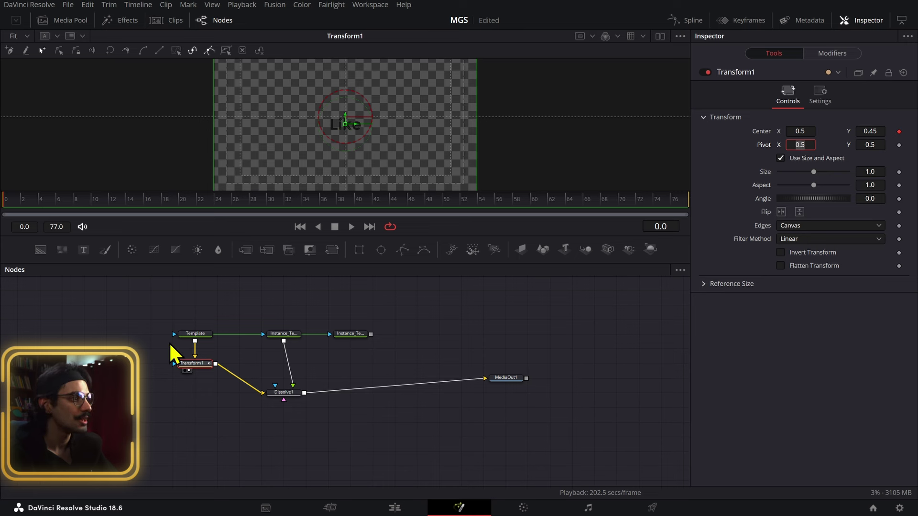
{"action": "left_click", "coordinate": [868, 131]}
{"action": "type", "text": ".5"}
{"action": "key", "text": "Tab"}
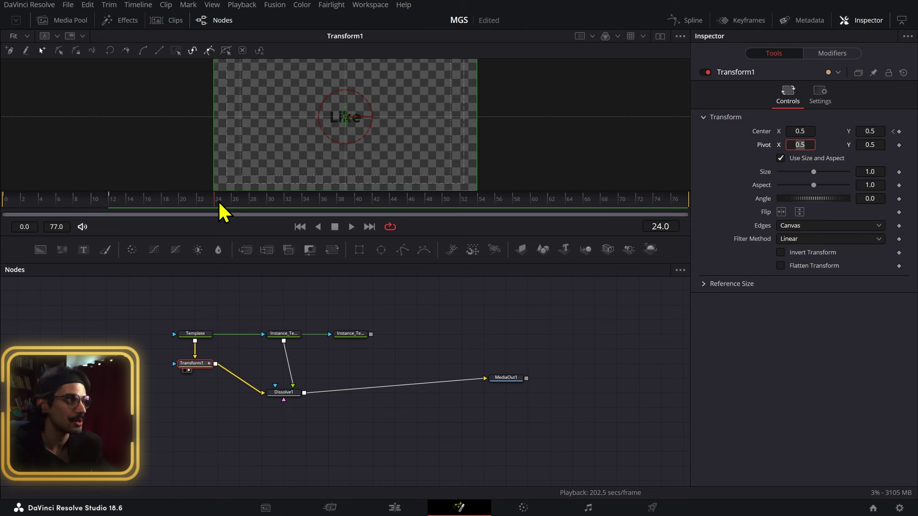
- Hold Transform1's Center with a keyframe on frame 24 and set Center X to 0.4592 on frame 36
{"action": "left_click", "coordinate": [899, 132]}
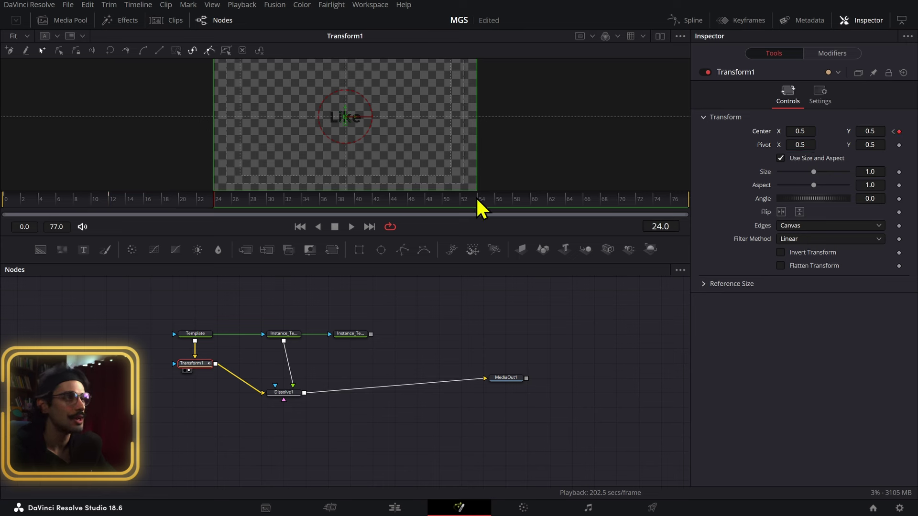
{"action": "left_click", "coordinate": [321, 199]}
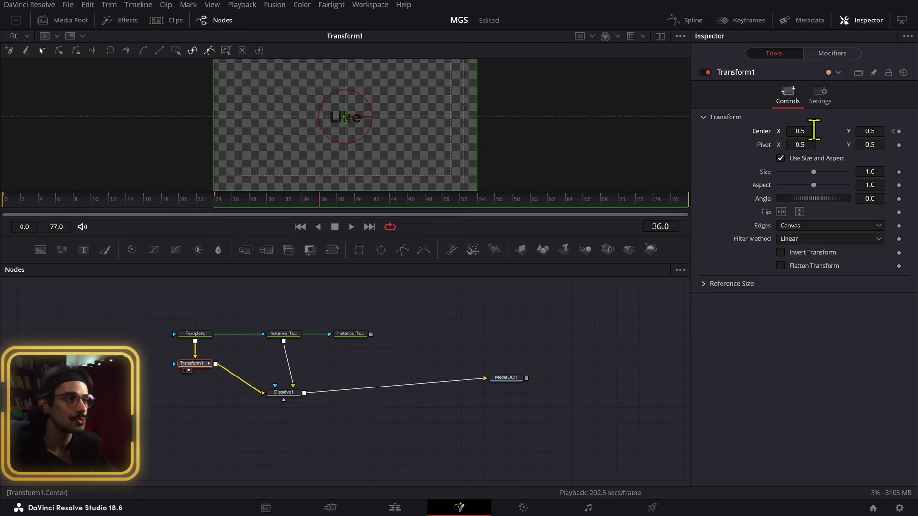
{"action": "left_click_drag", "start_coordinate": [814, 130], "coordinate": [636, 129]}
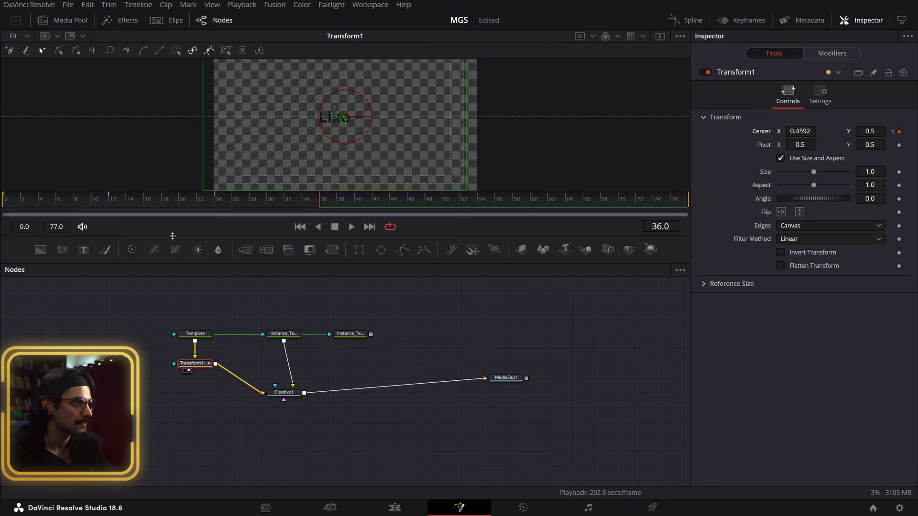
- Paste a copy of Transform1 between the second word's instance and Dissolve1, and remove its Center keyframes on frames 0 and 12
{"action": "left_click", "coordinate": [284, 334]}
{"action": "key", "text": "ctrl+v"}
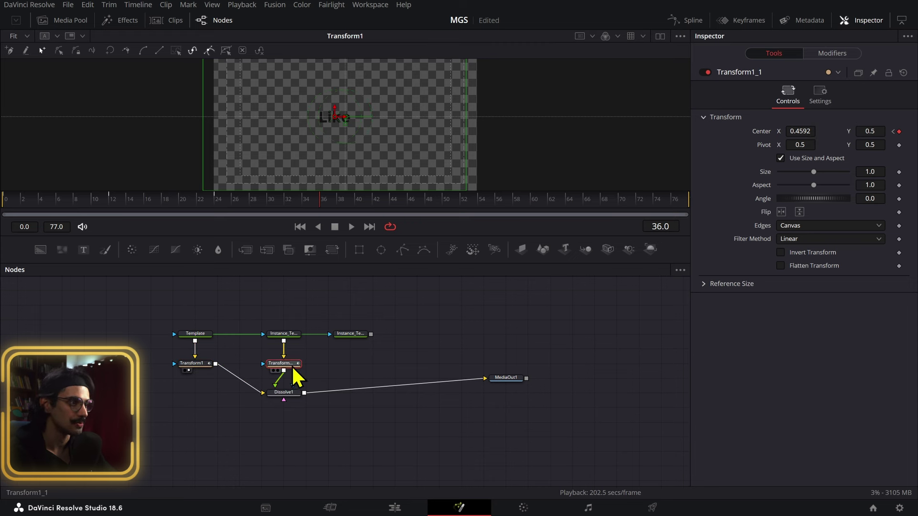
{"action": "left_click_drag", "start_coordinate": [201, 203], "coordinate": [117, 205]}
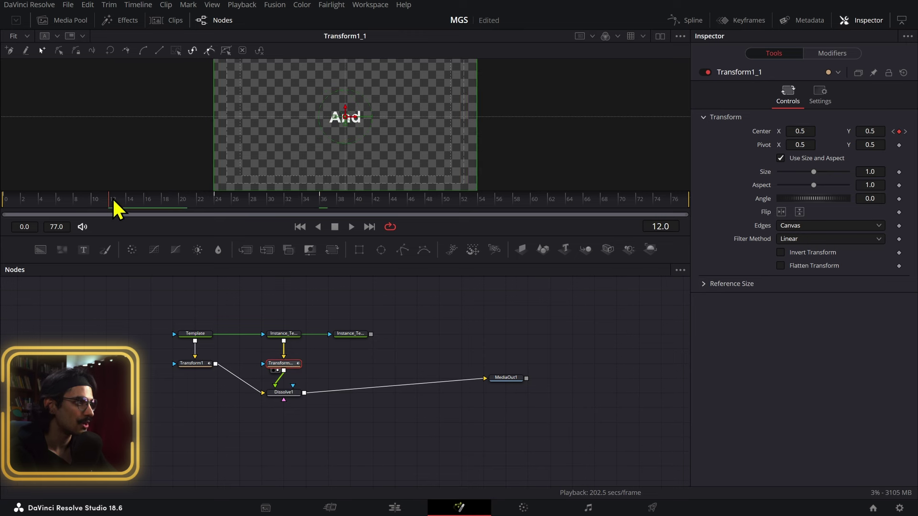
{"action": "left_click", "coordinate": [905, 131]}
{"action": "left_click", "coordinate": [905, 131]}
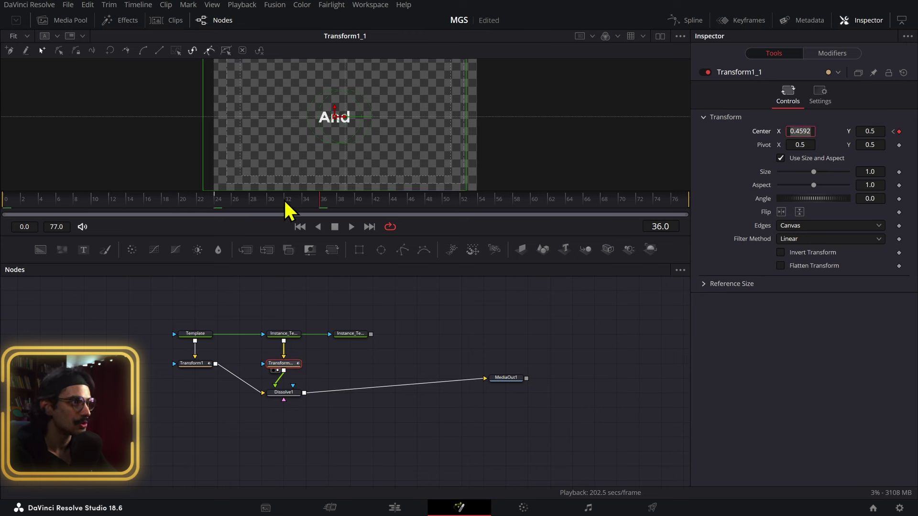
- Set the copied Transform's Center X to 0.5 on frame 36 and 0.564 on frame 24
{"action": "key", "text": "Tab"}
{"action": "left_click", "coordinate": [227, 204]}
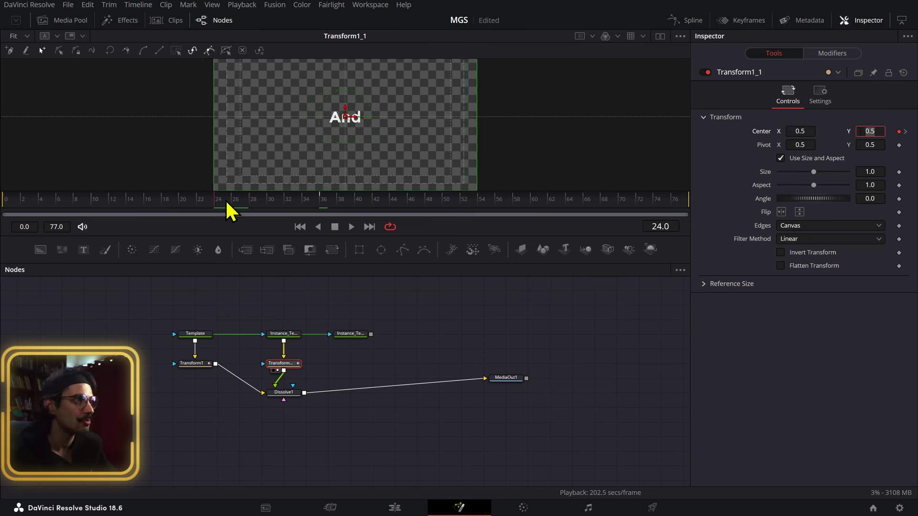
{"action": "left_click_drag", "start_coordinate": [801, 131], "coordinate": [824, 131]}
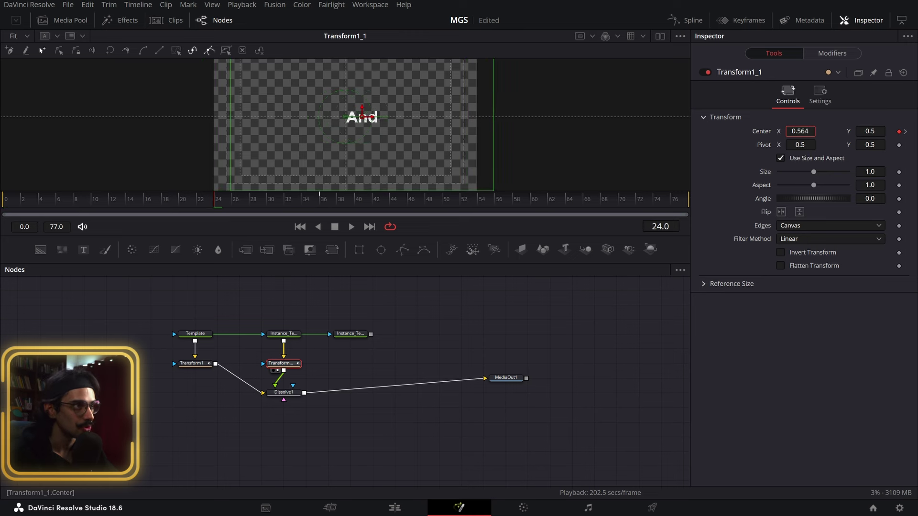
- Keyframe Dissolve1's Background/Foreground at 1.0 on frame 30, midway through the slide between the two words
{"action": "left_click", "coordinate": [286, 393]}
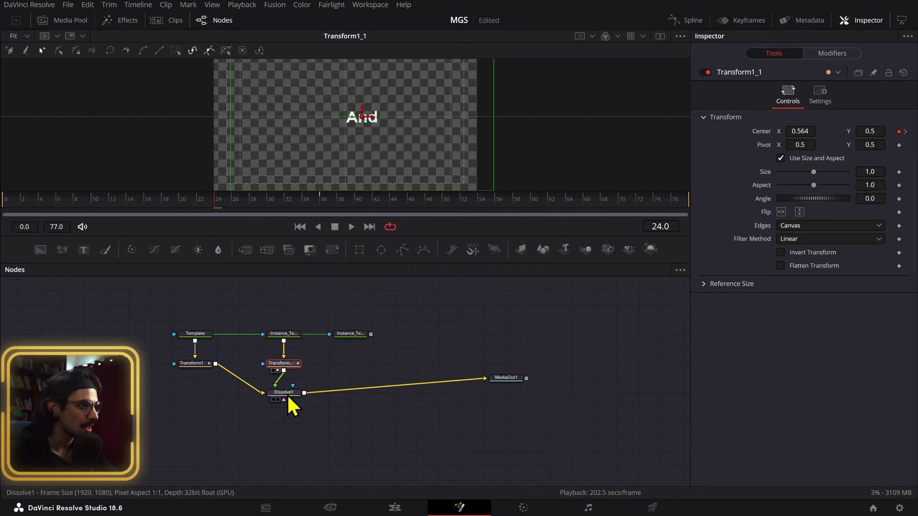
{"action": "left_click", "coordinate": [321, 207]}
{"action": "left_click_drag", "start_coordinate": [322, 210], "coordinate": [220, 210]}
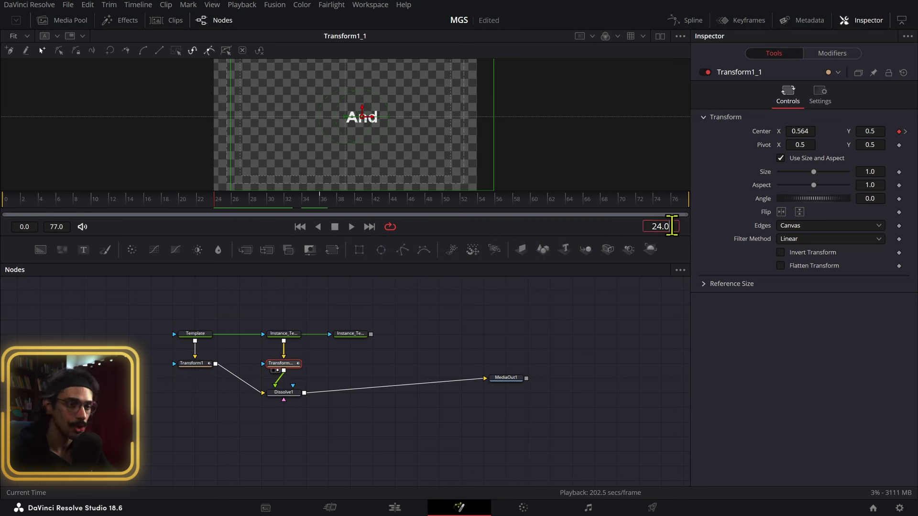
{"action": "type", "text": "30"}
{"action": "key", "text": "Return"}
{"action": "left_click", "coordinate": [283, 392]}
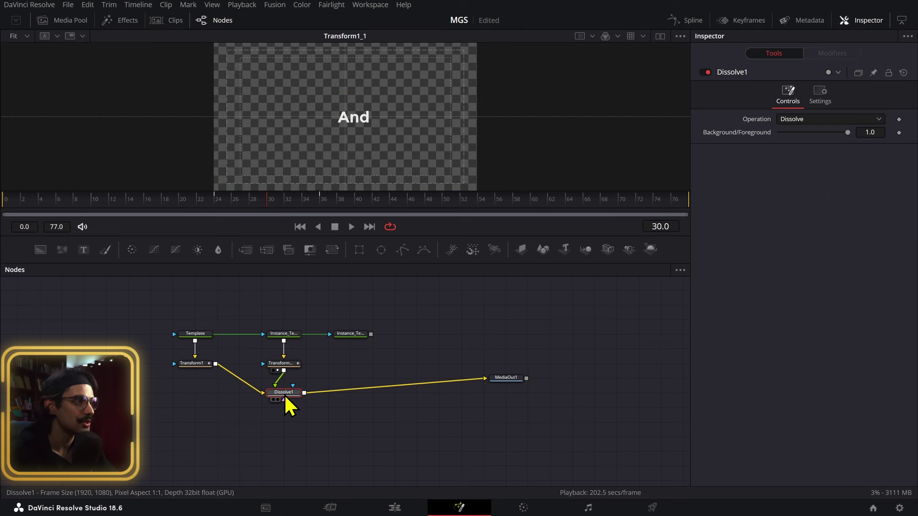
{"action": "left_click", "coordinate": [898, 132]}
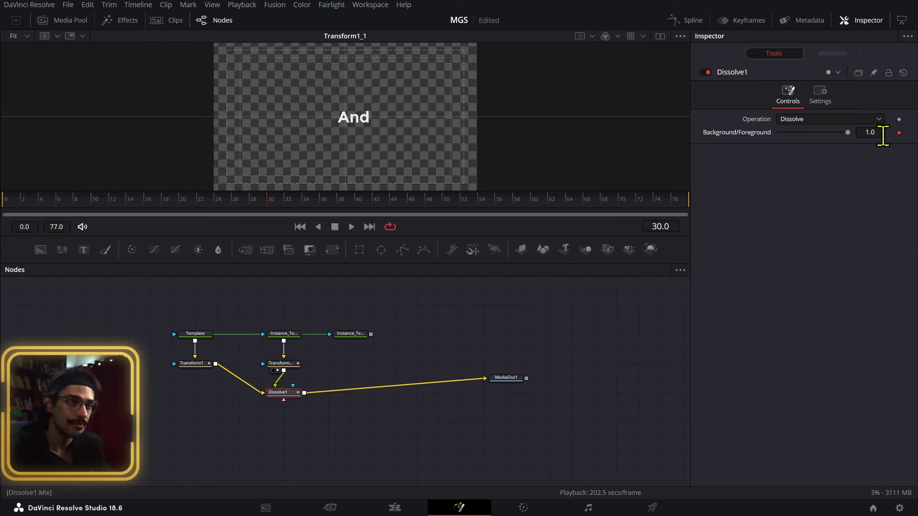
- Set Dissolve1's Background/Foreground to 0.0 on frame 29 and preview the word switch through MediaOut1
{"action": "key", "text": "Left"}
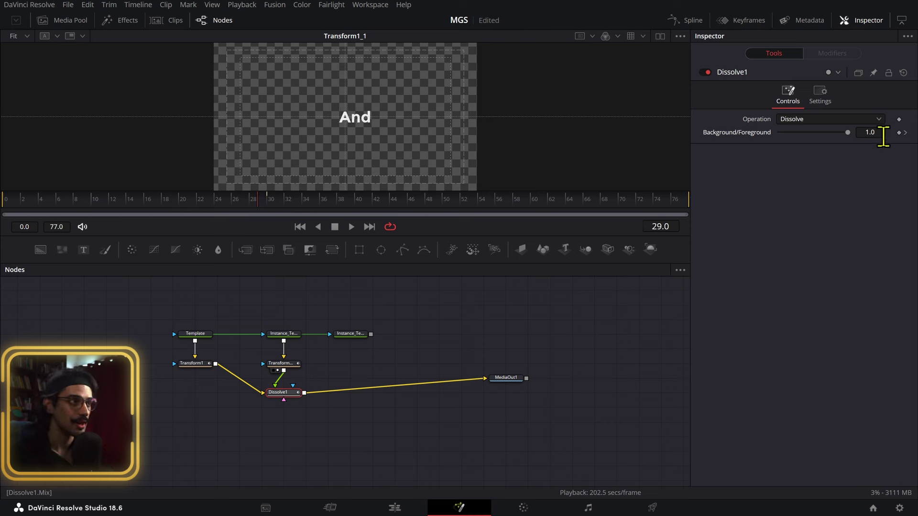
{"action": "left_click", "coordinate": [868, 132]}
{"action": "type", "text": "0.118"}
{"action": "key", "text": "Return"}
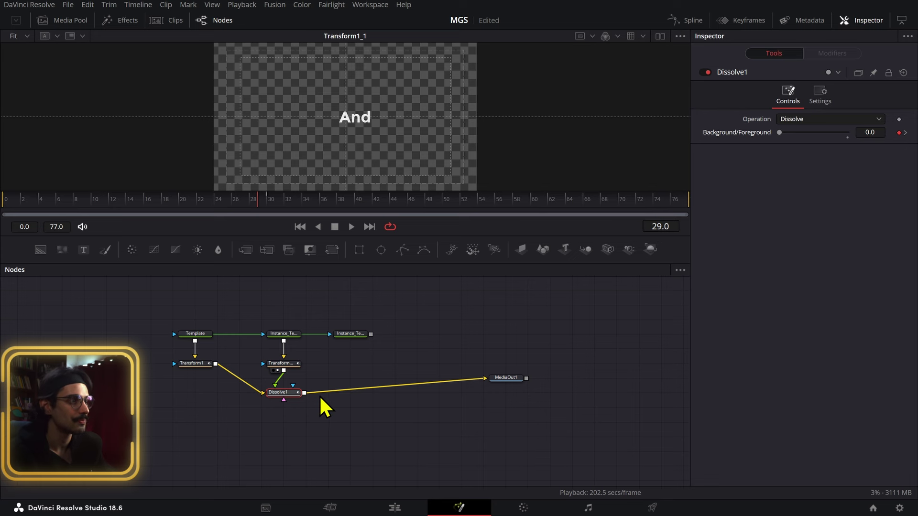
{"action": "key", "text": "1"}
{"action": "left_click_drag", "start_coordinate": [265, 189], "coordinate": [252, 211]}
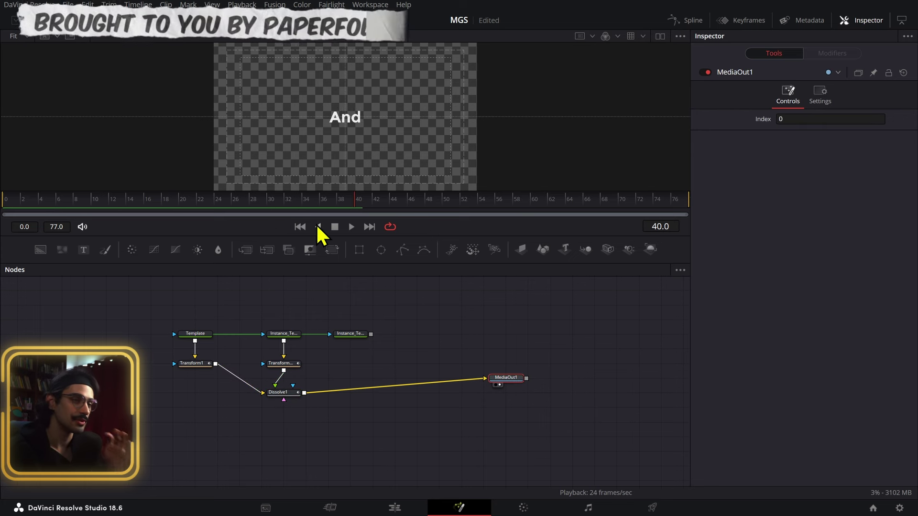
- Keyframe Dissolve1_1's Background/Foreground at 1.0 on frame 54 and 0.0 on frame 53
{"action": "left_click", "coordinate": [282, 363]}
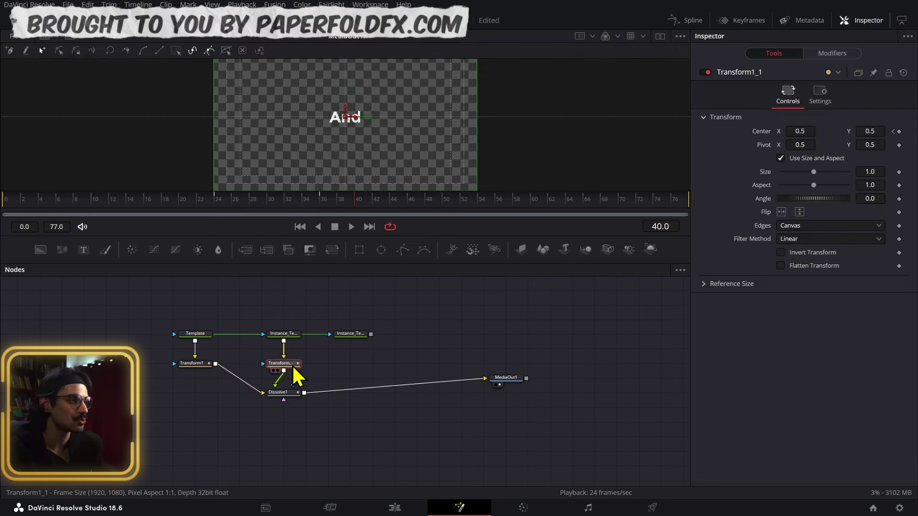
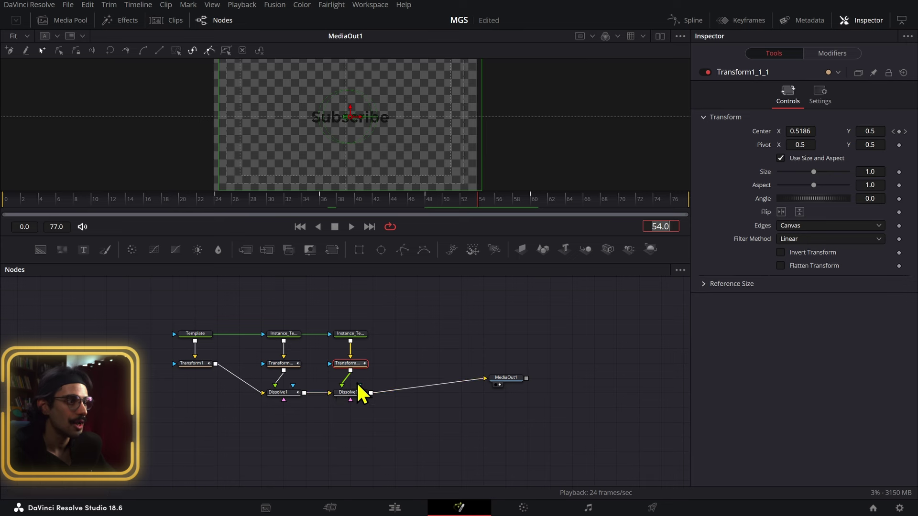
{"action": "left_click", "coordinate": [358, 393]}
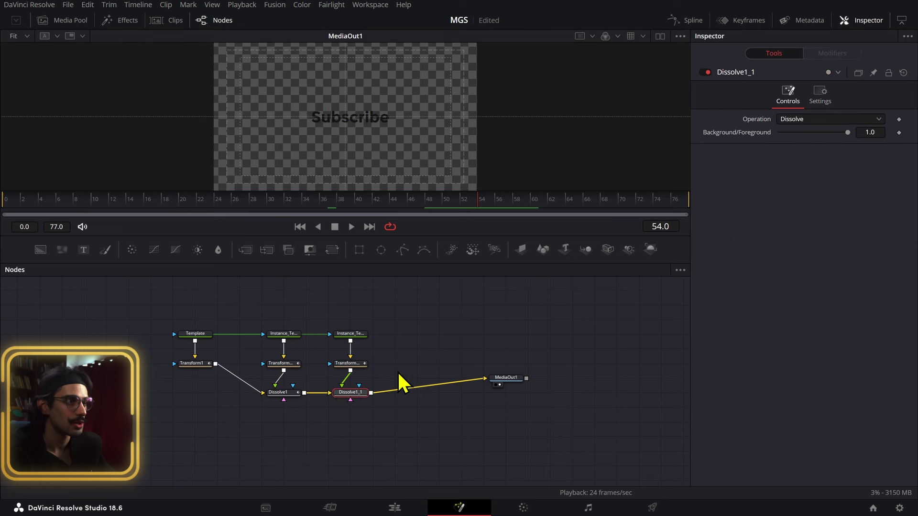
{"action": "left_click", "coordinate": [898, 132]}
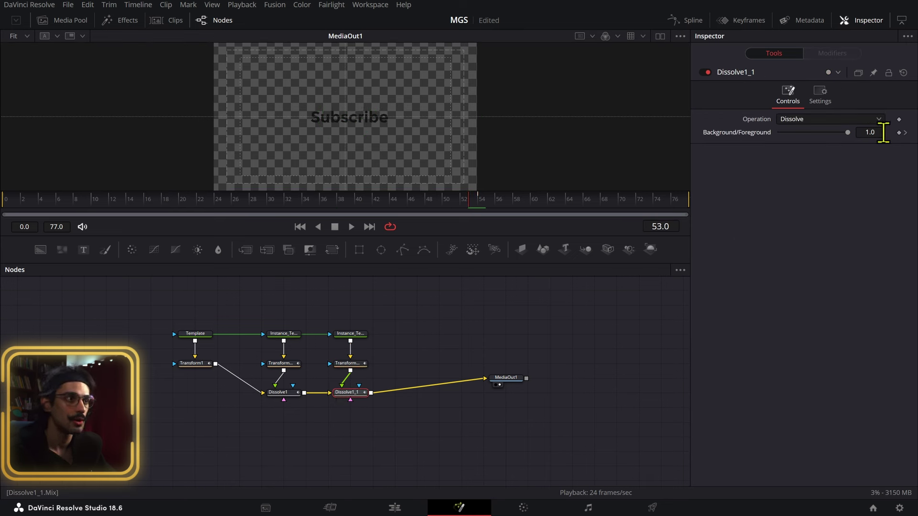
{"action": "left_click_drag", "start_coordinate": [883, 132], "coordinate": [858, 135]}
- Set the Center X of the third word's Transform to 0.473 on frame 48
{"action": "left_click", "coordinate": [351, 363]}
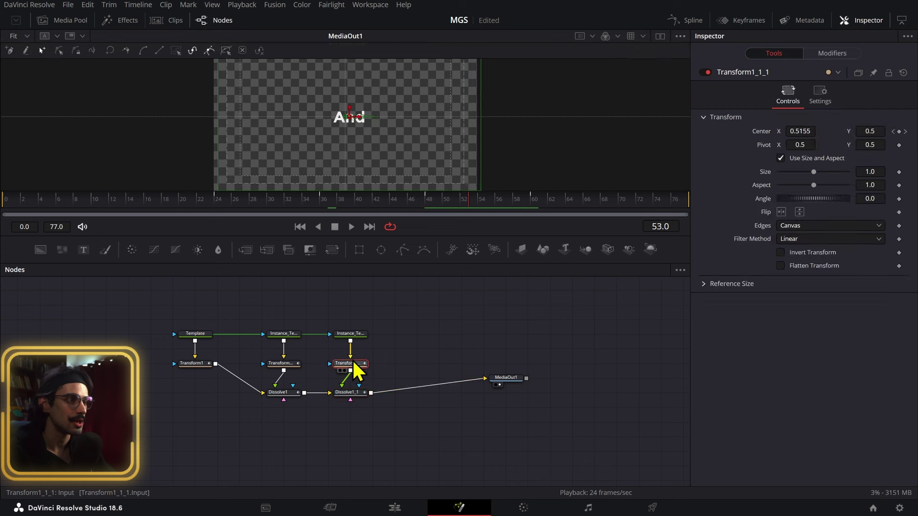
{"action": "left_click_drag", "start_coordinate": [462, 203], "coordinate": [430, 204]}
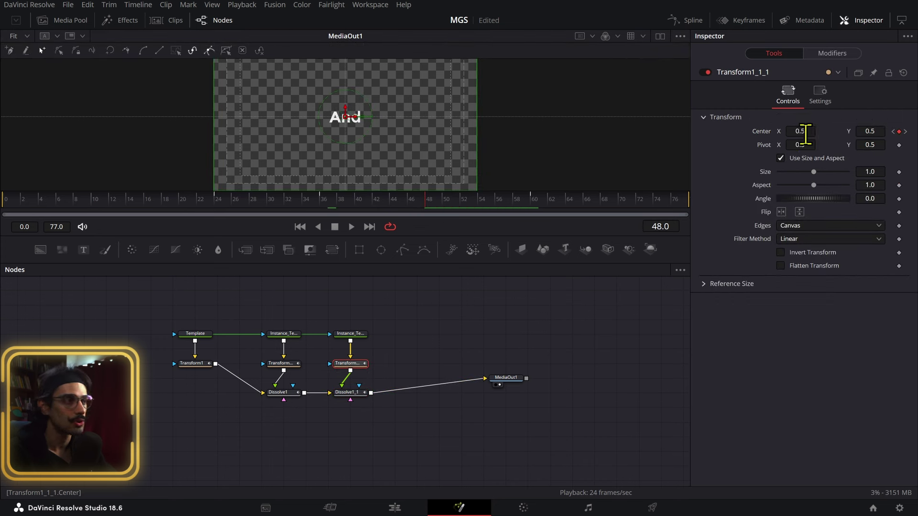
{"action": "left_click", "coordinate": [282, 363]}
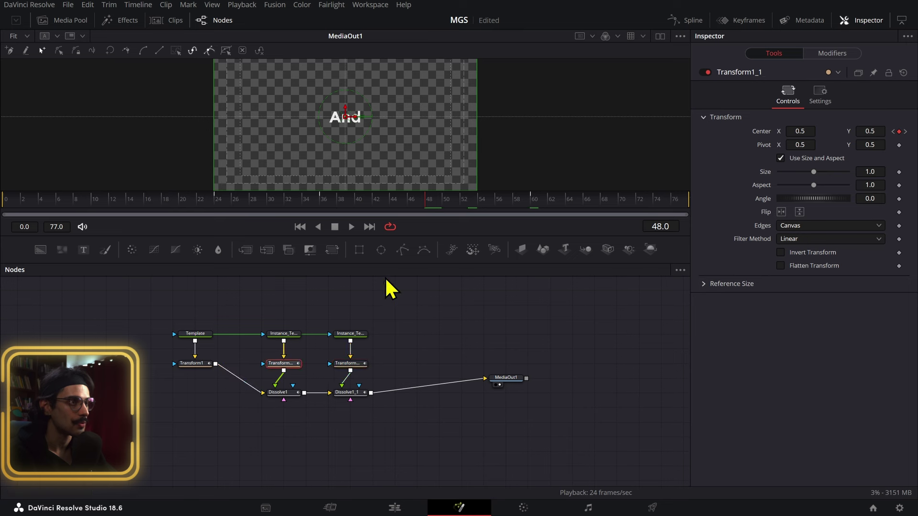
{"action": "mouse_move", "coordinate": [427, 206]}
{"action": "left_mouse_down"}
{"action": "mouse_move", "coordinate": [504, 205]}
{"action": "mouse_move", "coordinate": [429, 206]}
{"action": "left_mouse_up"}
{"action": "left_click", "coordinate": [358, 368]}
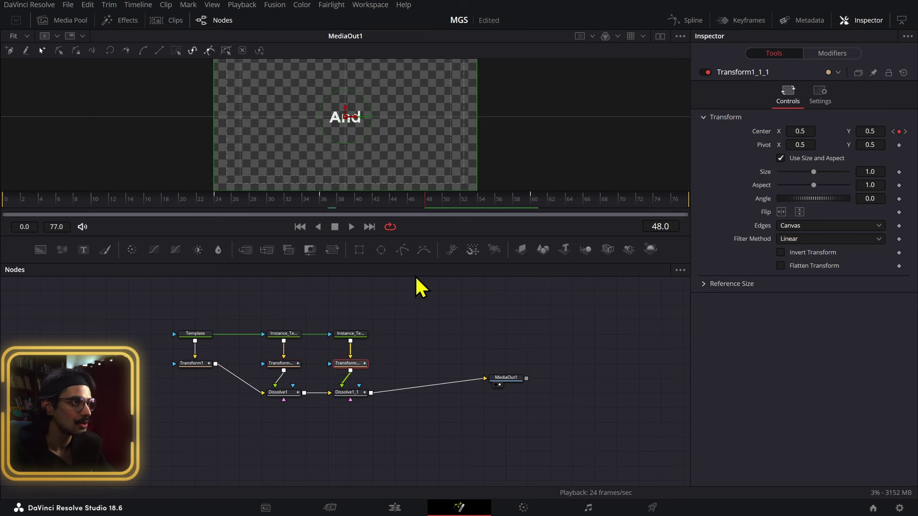
{"action": "left_click_drag", "start_coordinate": [800, 136], "coordinate": [784, 136]}
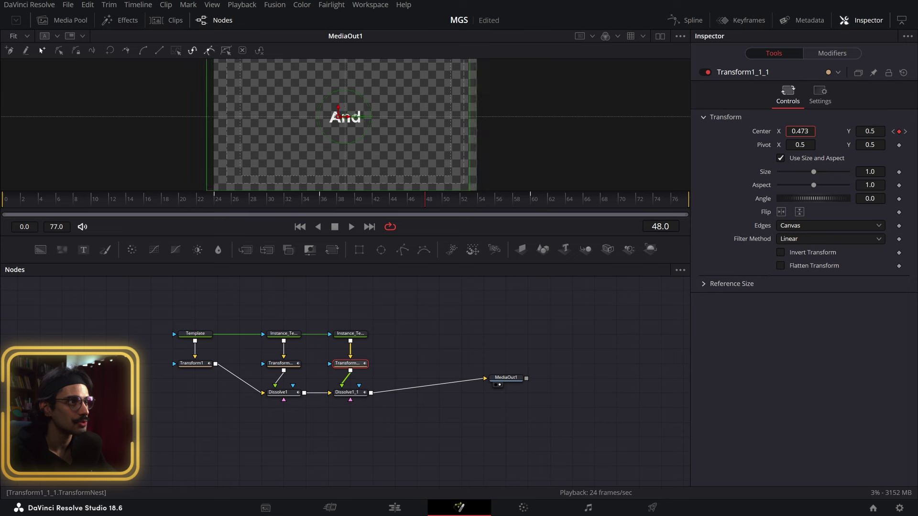
- View the third word's Transform by itself and set its Center X to 0.5 on frame 60
{"action": "key", "text": "1"}
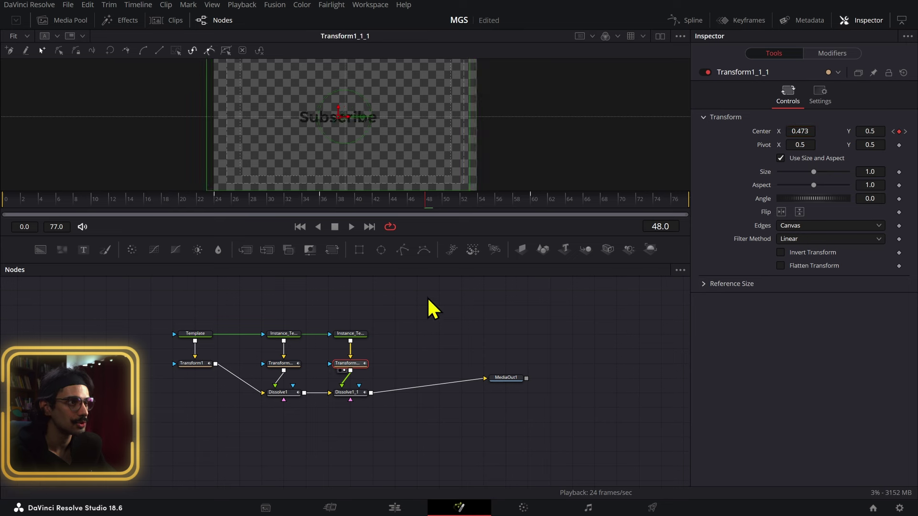
{"action": "left_click", "coordinate": [532, 202]}
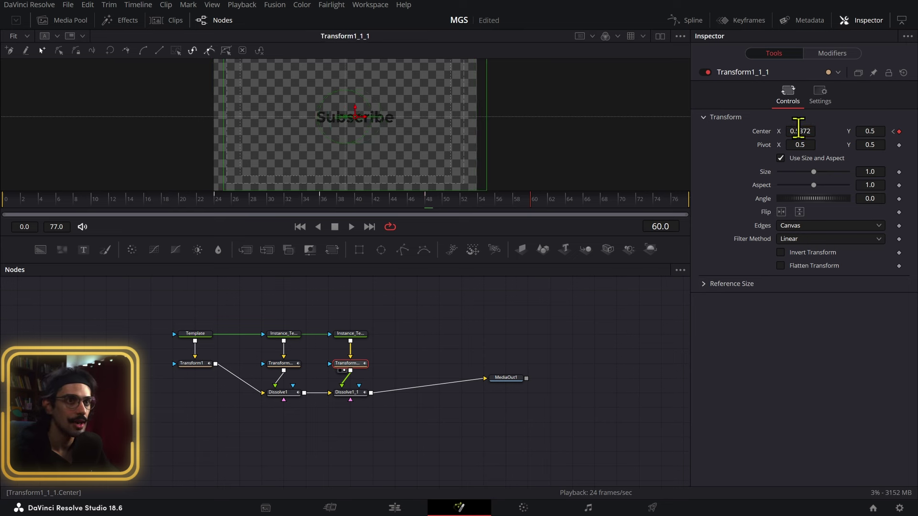
{"action": "key", "text": "BackSpace"}
{"action": "key", "text": "BackSpace"}
{"action": "key", "text": "BackSpace"}
{"action": "key", "text": "Tab"}
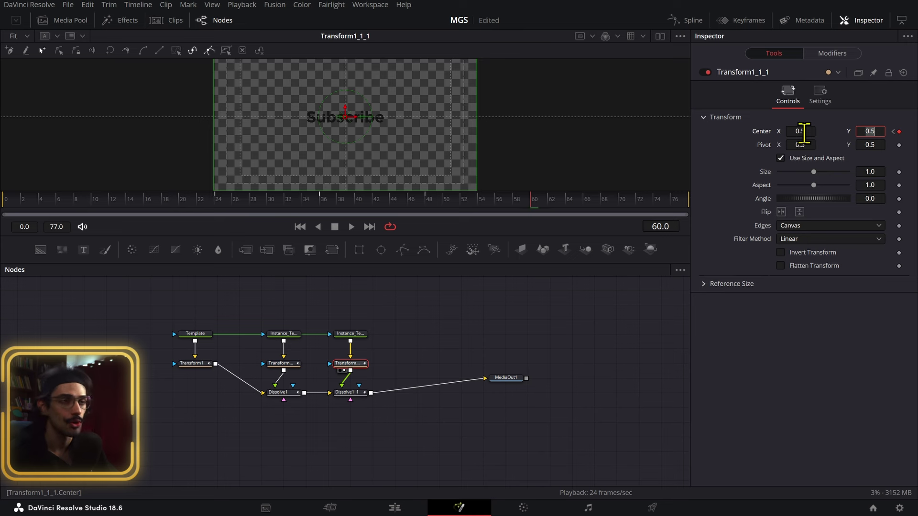
- Remove the leftover Center keyframes on frames 36 and 24 from the third word's Transform
{"action": "left_click", "coordinate": [324, 202]}
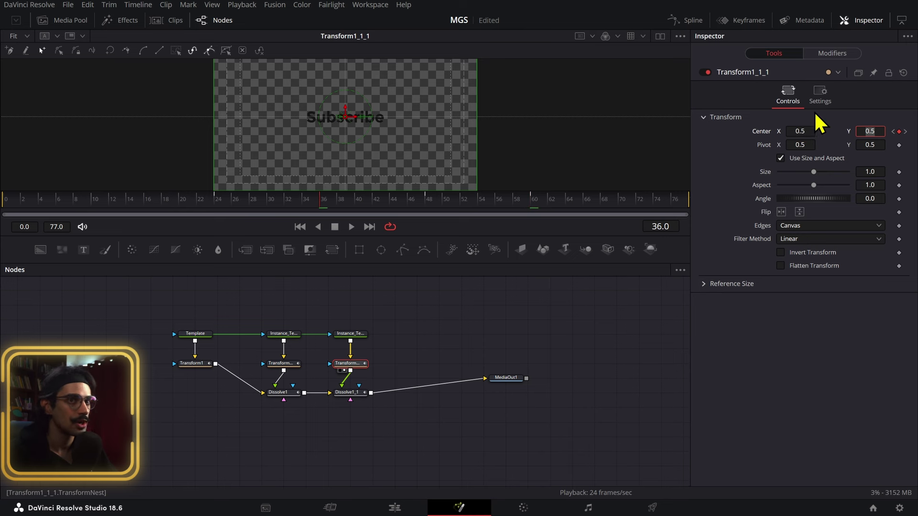
{"action": "left_click", "coordinate": [893, 131]}
{"action": "left_click", "coordinate": [899, 131]}
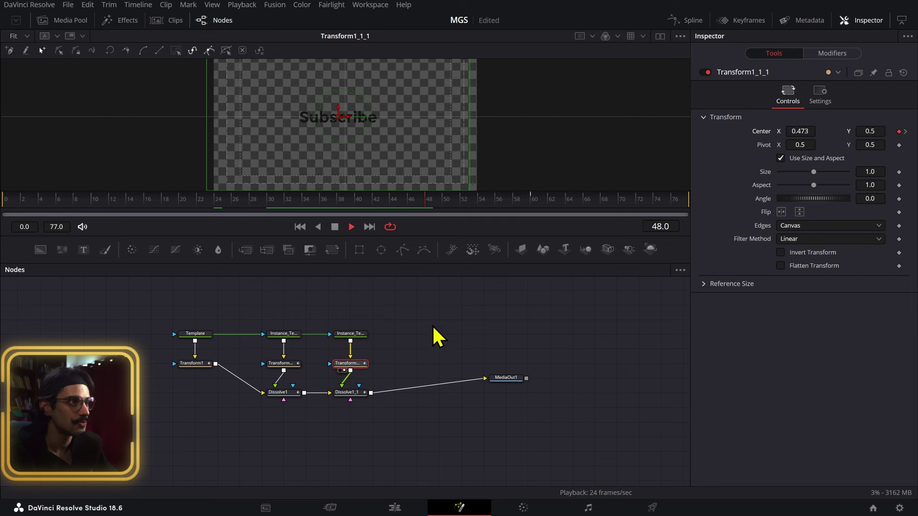
- Play the sequence through Dissolve1_1 to check the switch from the second word to the third
{"action": "left_click", "coordinate": [352, 392]}
{"action": "key", "text": "1"}
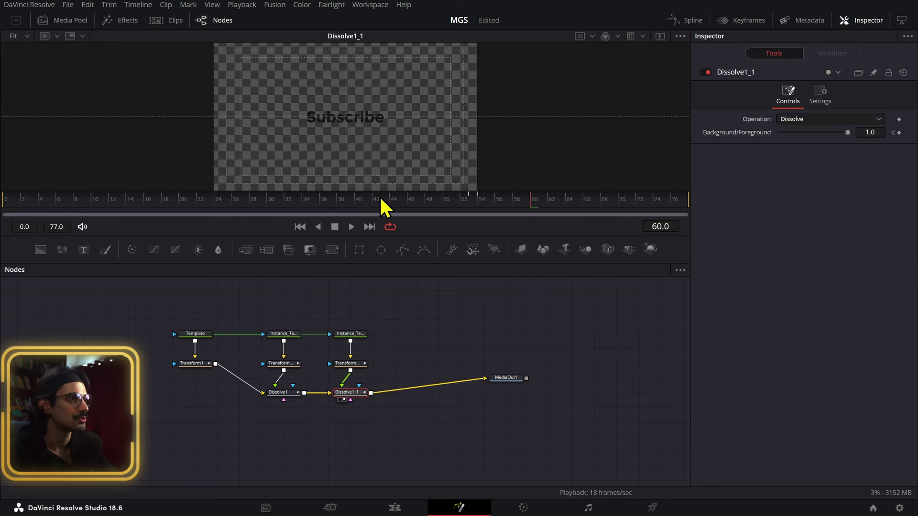
{"action": "left_click", "coordinate": [113, 205]}
{"action": "key", "text": "space"}
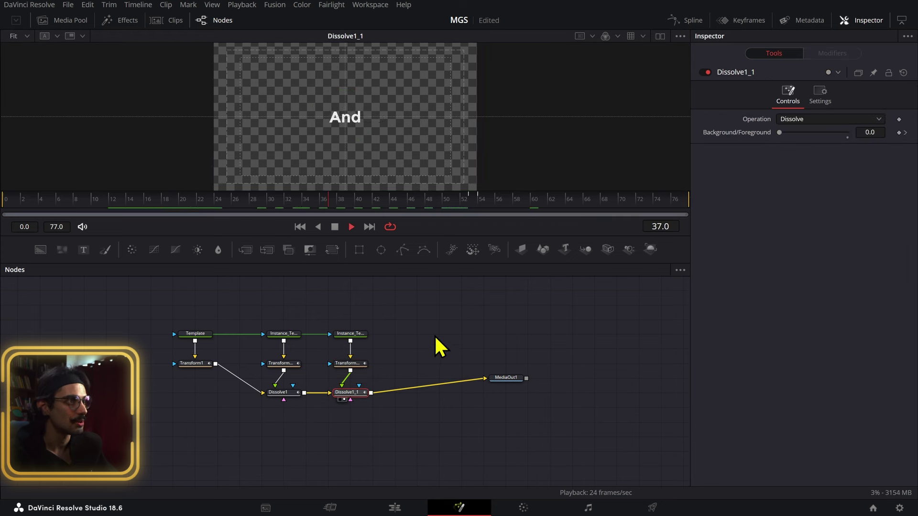
{"action": "key", "text": "space"}
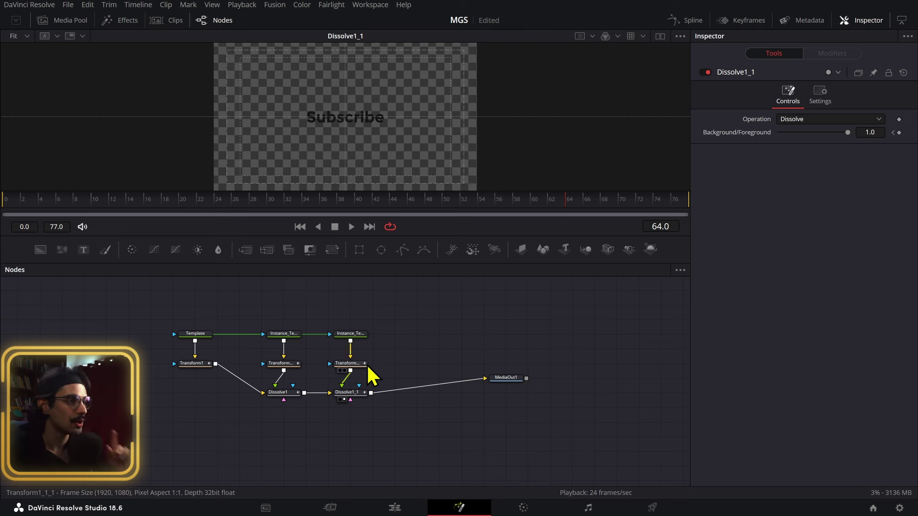
- Keyframe the third word's Transform with its Center at 0.5, 0.5 on frame 72, 12 frames after frame 60
{"action": "left_click", "coordinate": [358, 365]}
{"action": "left_click", "coordinate": [530, 200]}
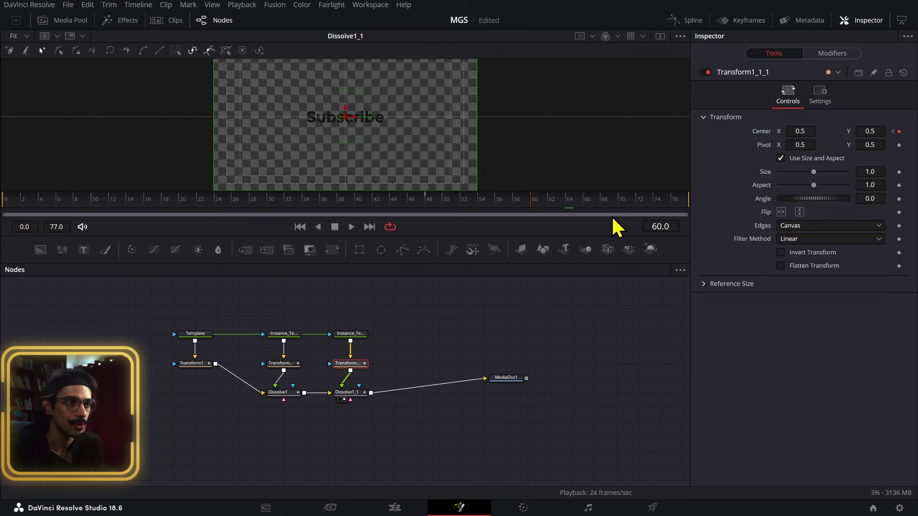
{"action": "left_click", "coordinate": [669, 227]}
{"action": "type", "text": "+12"}
{"action": "key", "text": "Return"}
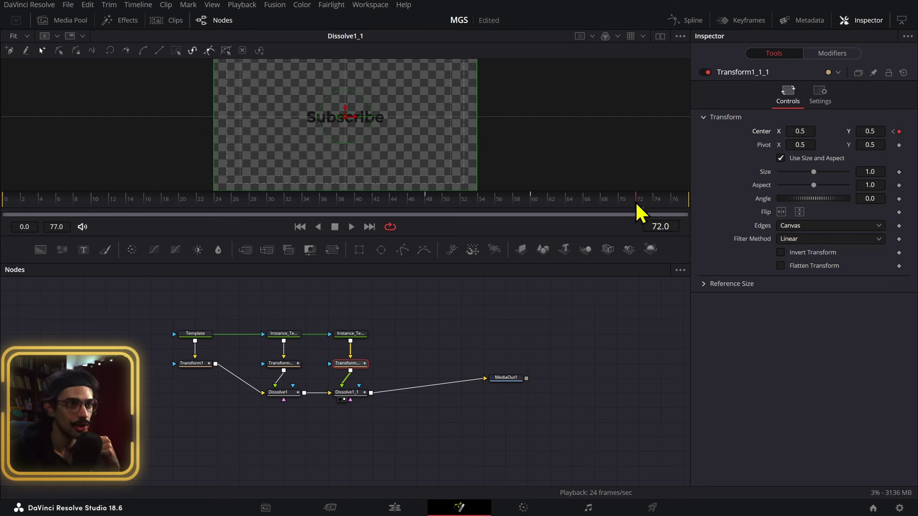
- Set the third Transform's Center Y to 0.55 on frame 84, previewing the motion from frame 72 along the way
{"action": "left_click", "coordinate": [677, 229]}
{"action": "type", "text": "+12"}
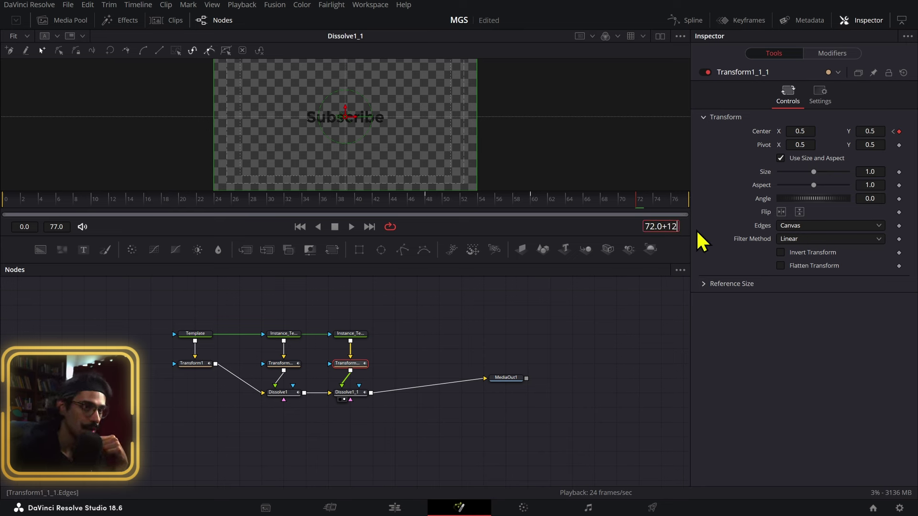
{"action": "key", "text": "Return"}
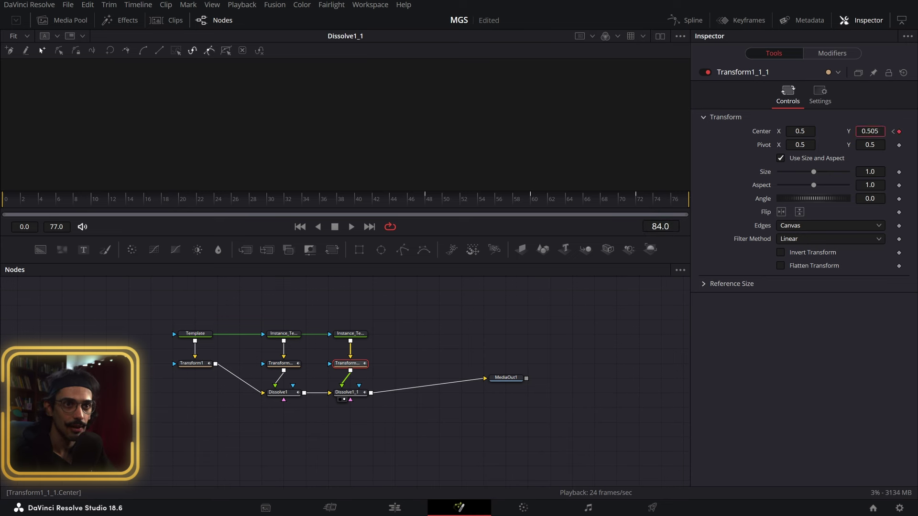
{"action": "key", "text": "Return"}
{"action": "left_click", "coordinate": [643, 200]}
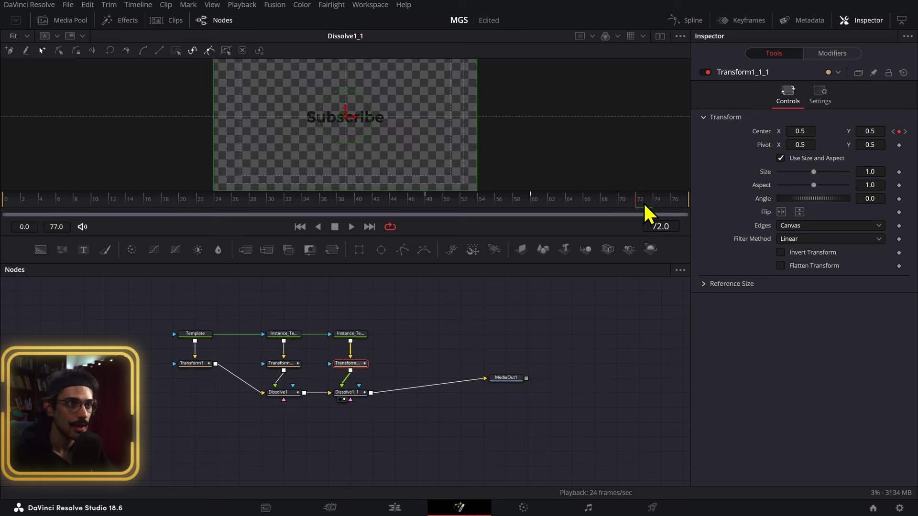
{"action": "key", "text": "space"}
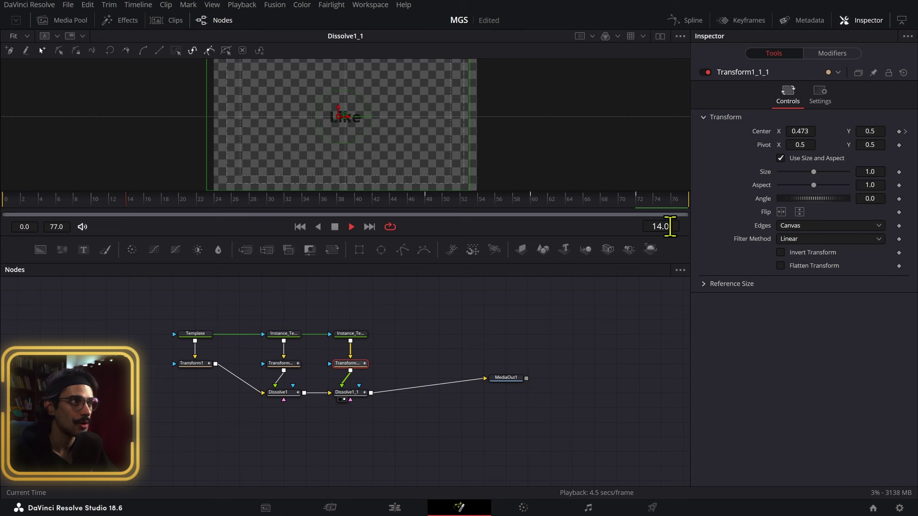
{"action": "left_click", "coordinate": [641, 198]}
{"action": "left_click", "coordinate": [642, 201]}
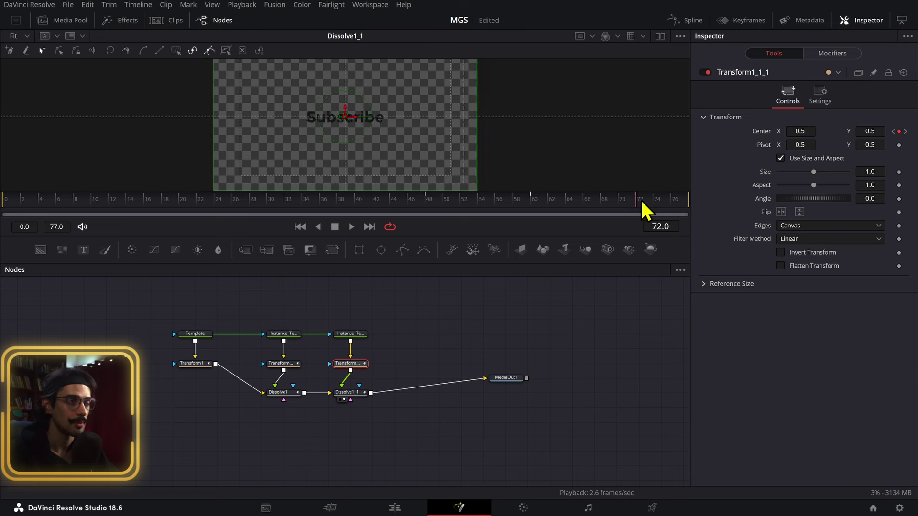
{"action": "left_click", "coordinate": [904, 132]}
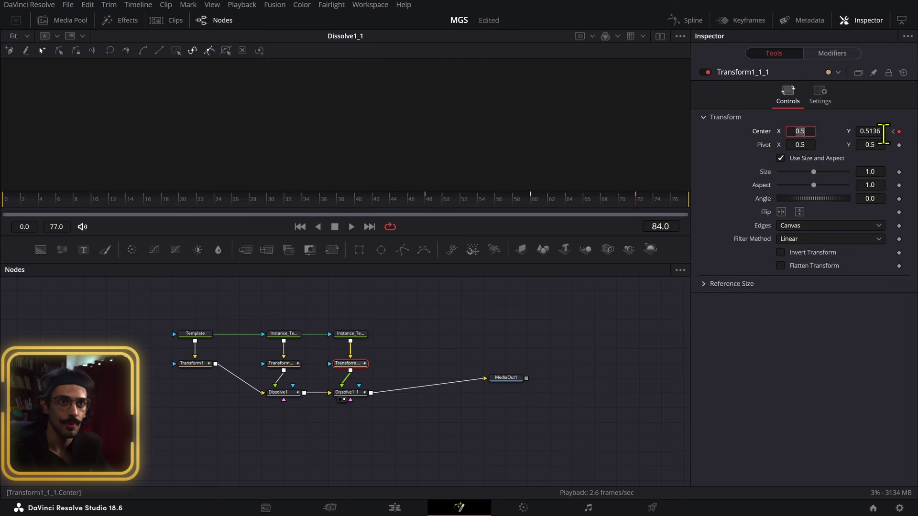
{"action": "left_click_drag", "start_coordinate": [873, 132], "coordinate": [882, 131]}
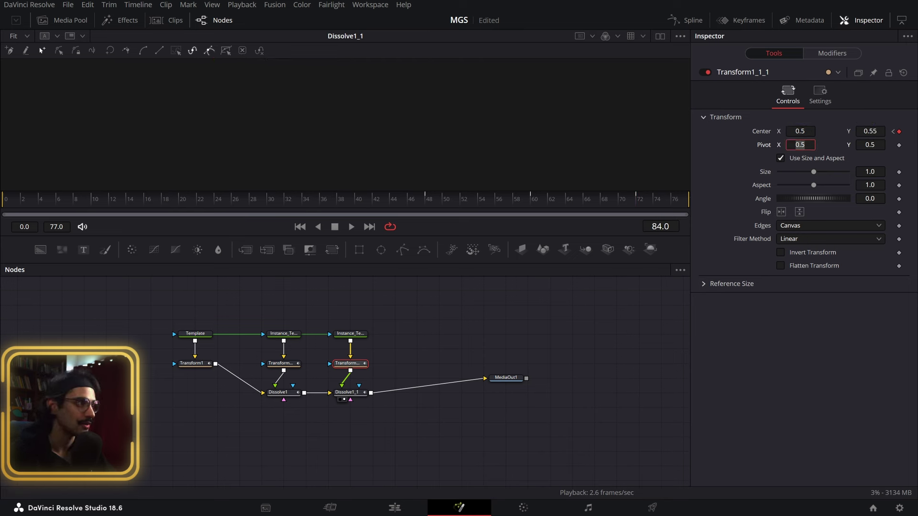
- Select Transform1 and play the first word's opening movement from frame 0
{"action": "left_click", "coordinate": [184, 362]}
{"action": "left_click", "coordinate": [64, 201]}
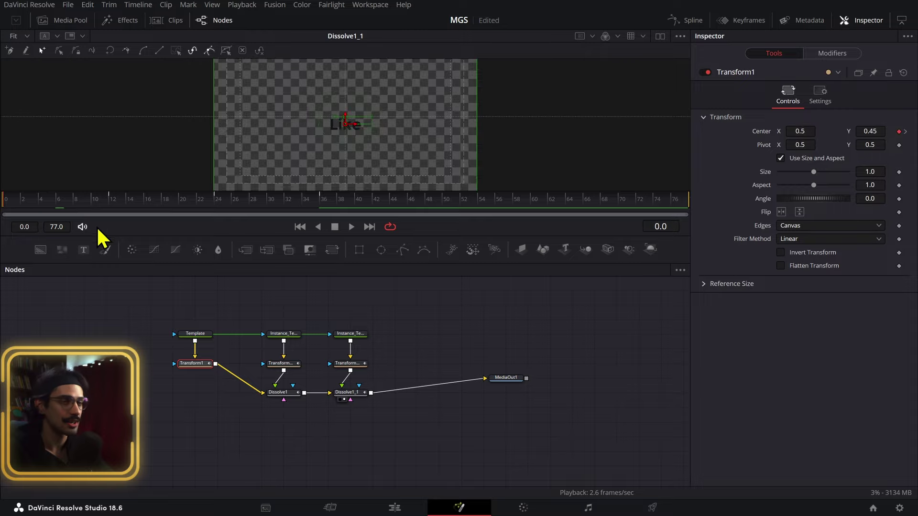
{"action": "key", "text": "space"}
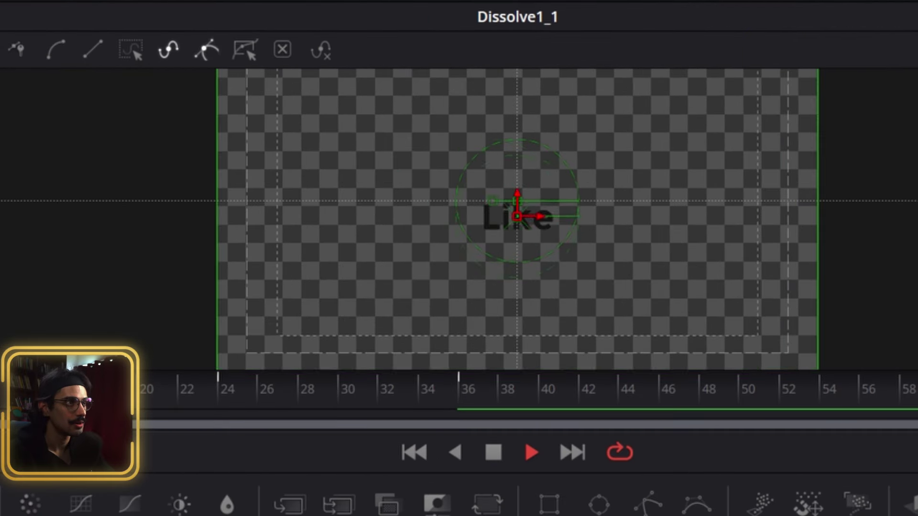
{"action": "key", "text": "space"}
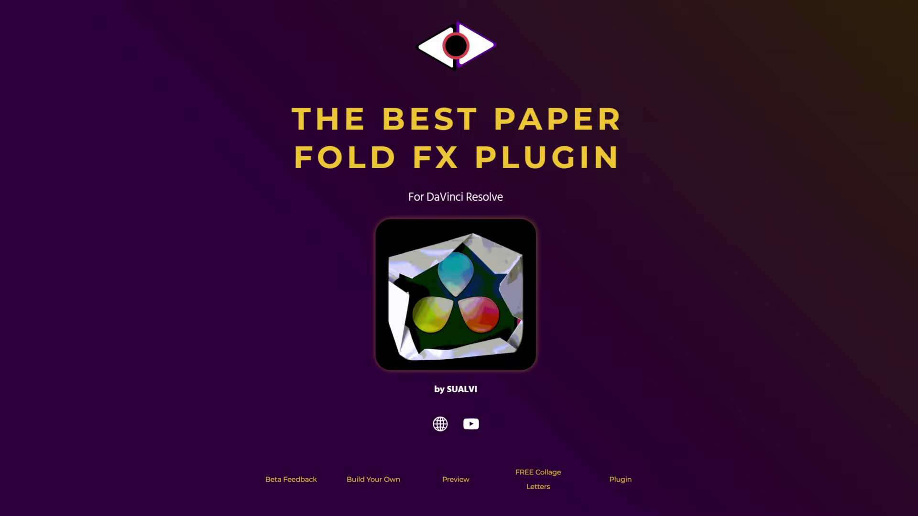
- Switch to the Paper Fold FX plugin's web page and look through its beta comments, collage tutorial and included sets
{"action": "scroll", "coordinate": [456, 258], "scroll_direction": "down", "scroll_amount": 10}
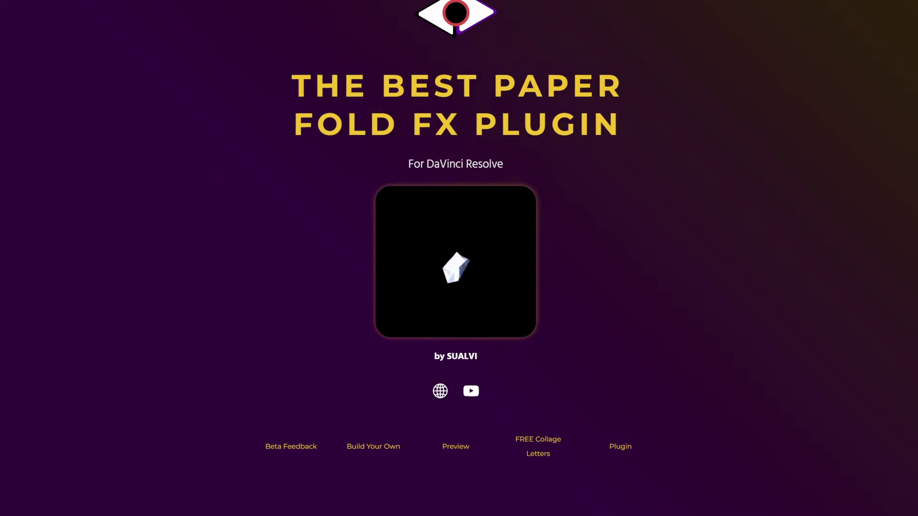
{"action": "scroll", "coordinate": [455, 258], "scroll_direction": "down", "scroll_amount": 9}
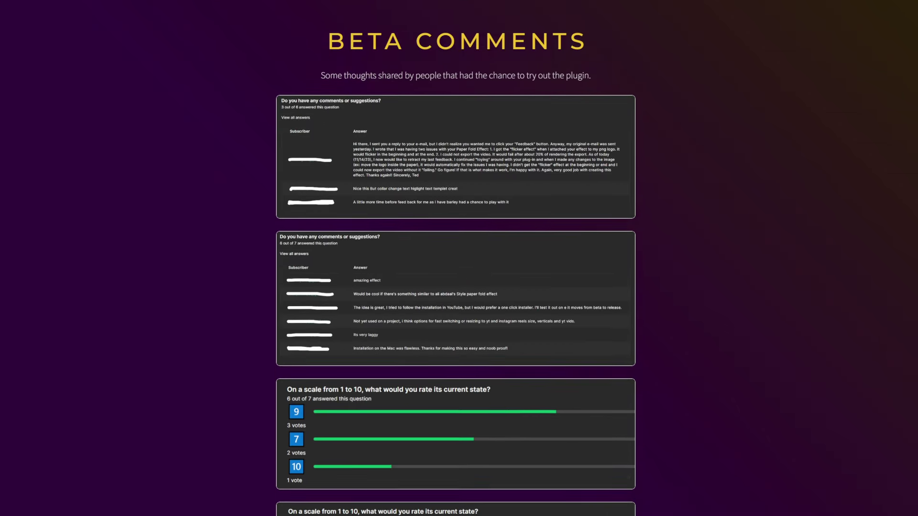
{"action": "scroll", "coordinate": [455, 258], "scroll_direction": "down", "scroll_amount": 9}
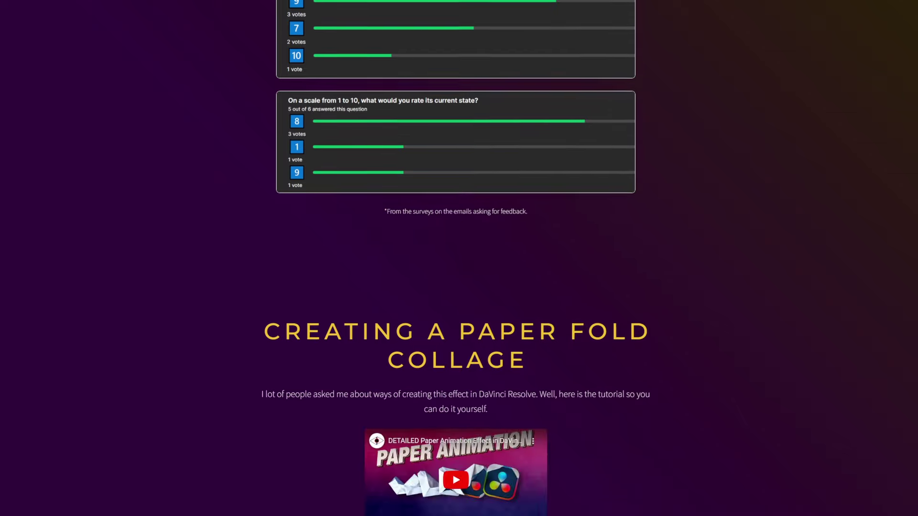
{"action": "scroll", "coordinate": [456, 258], "scroll_direction": "down", "scroll_amount": 10}
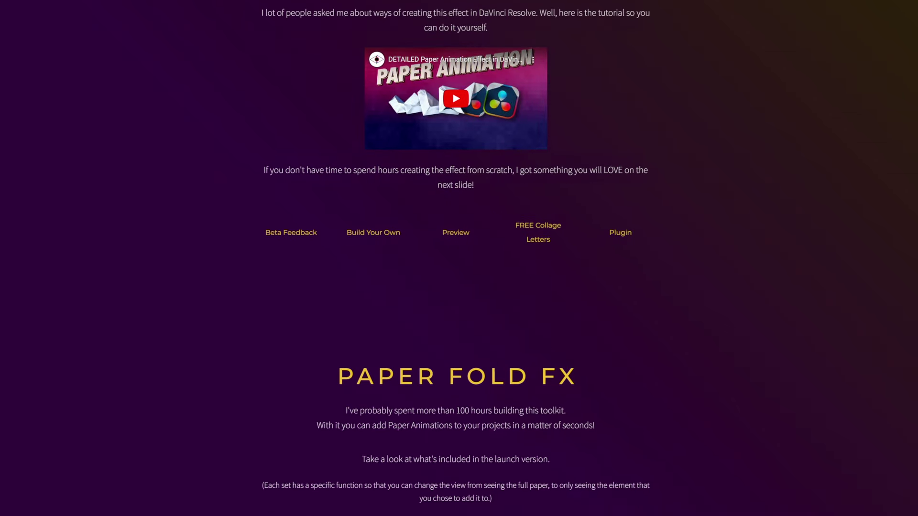
{"action": "scroll", "coordinate": [456, 258], "scroll_direction": "down", "scroll_amount": 9}
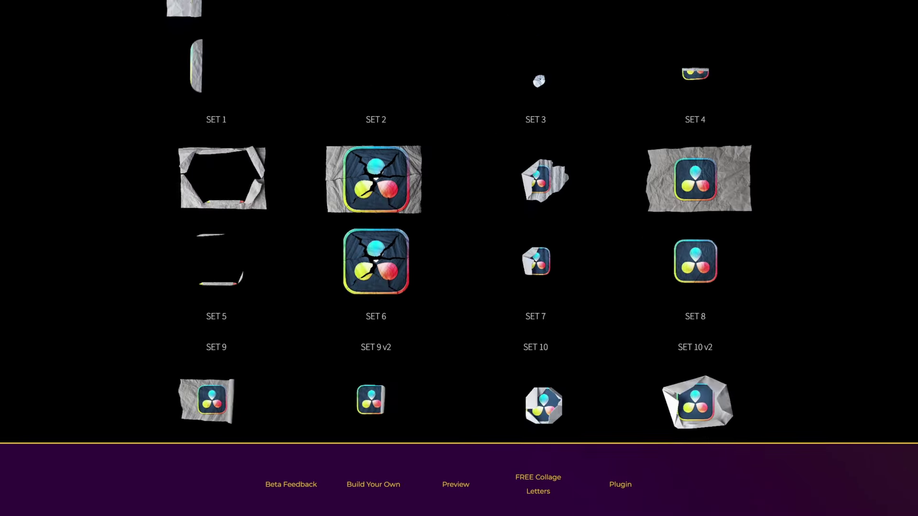
{"action": "scroll", "coordinate": [455, 258], "scroll_direction": "down", "scroll_amount": 5}
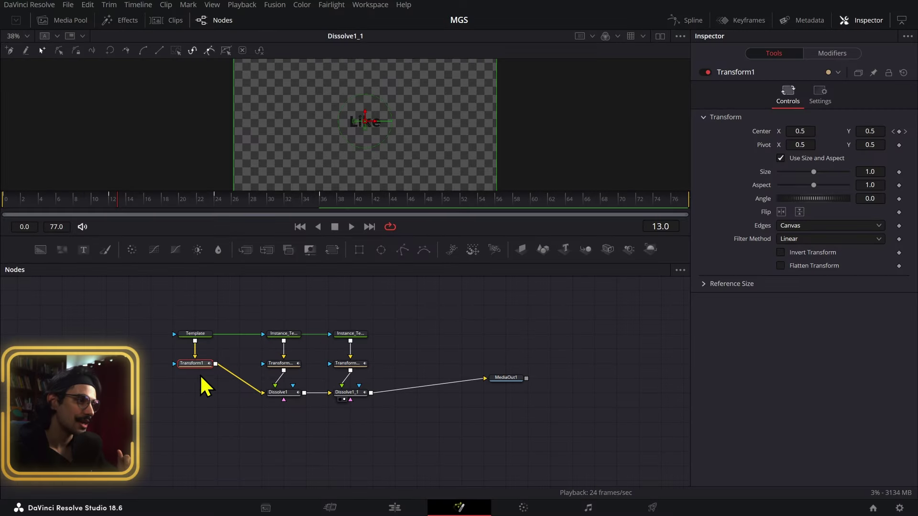
- Select the three Transforms and both Dissolves, and collapse their entries in the Spline editor
{"action": "left_click_drag", "start_coordinate": [197, 376], "coordinate": [360, 371]}
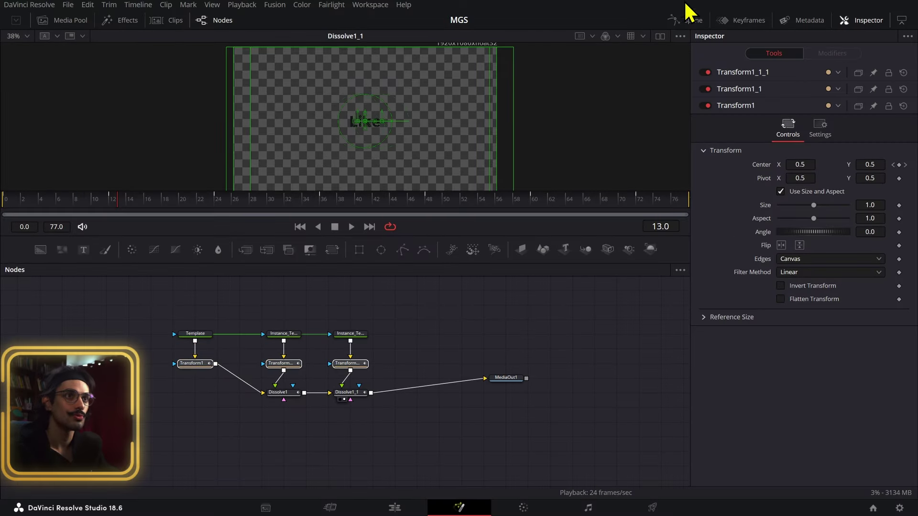
{"action": "left_click_drag", "start_coordinate": [404, 452], "coordinate": [179, 362]}
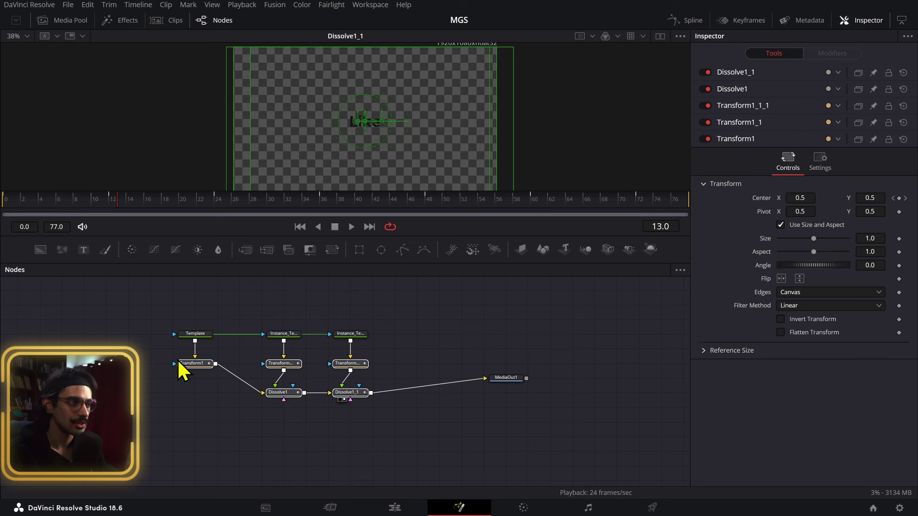
{"action": "left_click", "coordinate": [693, 20]}
{"action": "left_click", "coordinate": [211, 297]}
{"action": "left_click", "coordinate": [212, 311]}
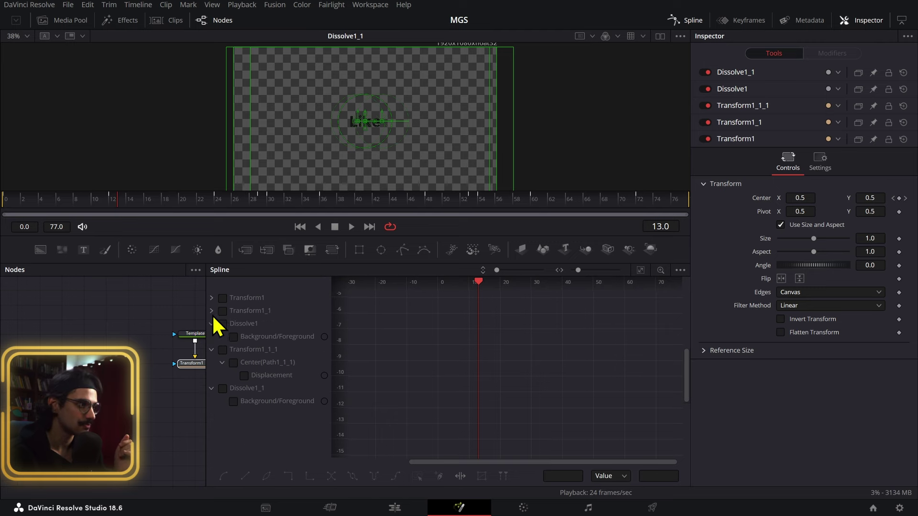
{"action": "left_click", "coordinate": [211, 323]}
{"action": "left_click", "coordinate": [212, 336]}
{"action": "left_click", "coordinate": [211, 349]}
- Show the curves of all three Transforms and both Dissolves, and fit them in the Spline graph
{"action": "left_click", "coordinate": [222, 349]}
{"action": "left_click", "coordinate": [222, 336]}
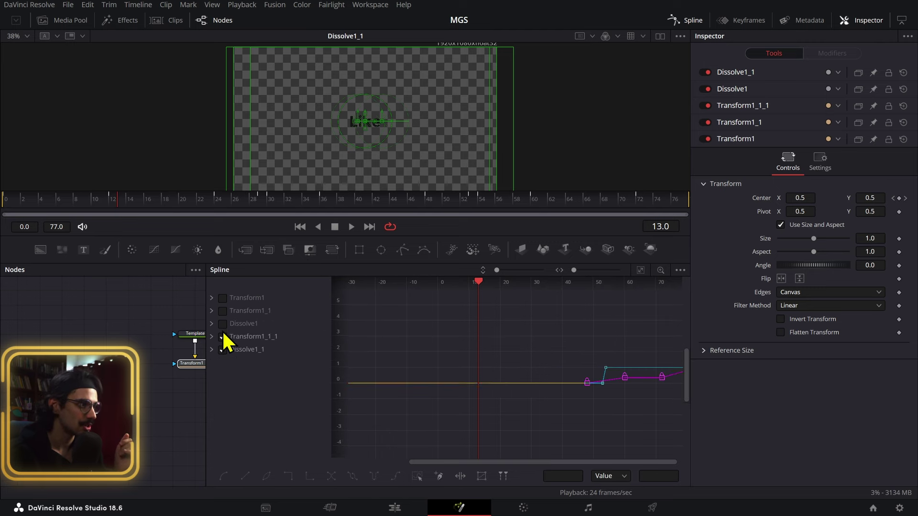
{"action": "left_click", "coordinate": [222, 323]}
{"action": "left_click", "coordinate": [222, 310]}
{"action": "left_click", "coordinate": [222, 298]}
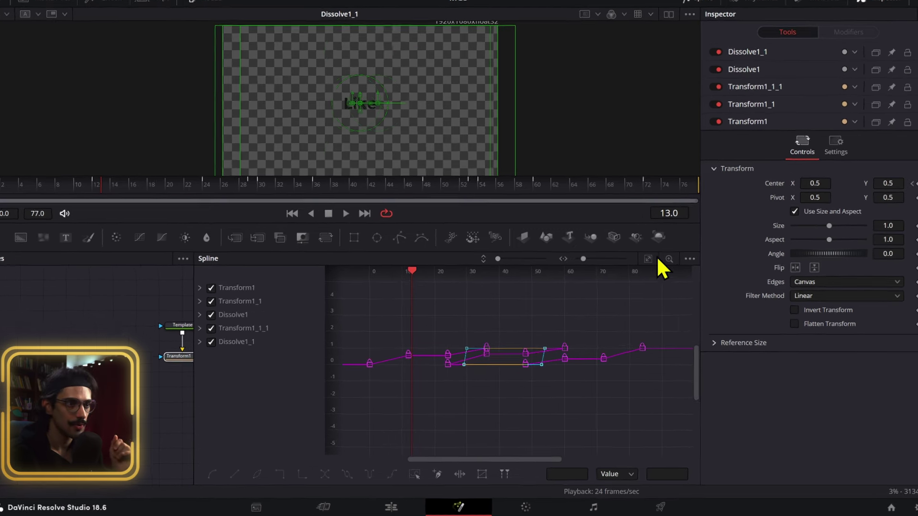
{"action": "left_click", "coordinate": [641, 269]}
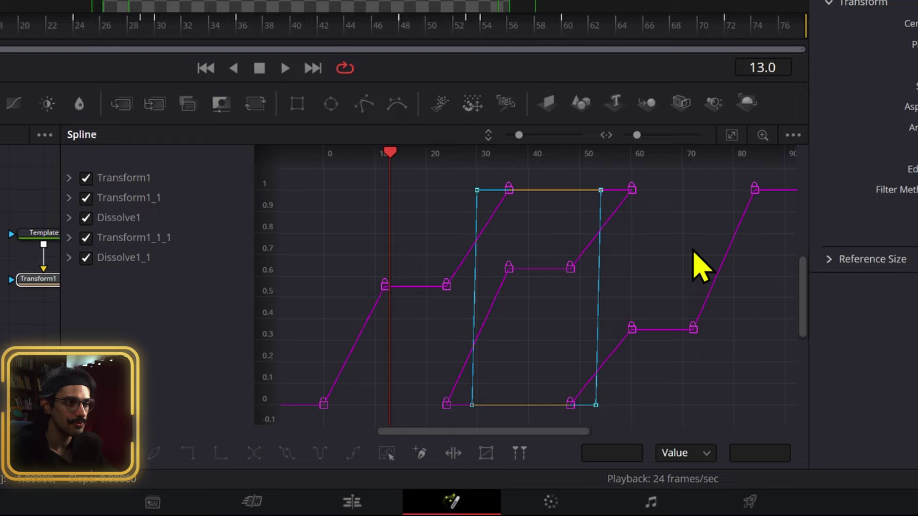
{"action": "scroll", "coordinate": [701, 267], "scroll_direction": "down", "scroll_amount": 4}
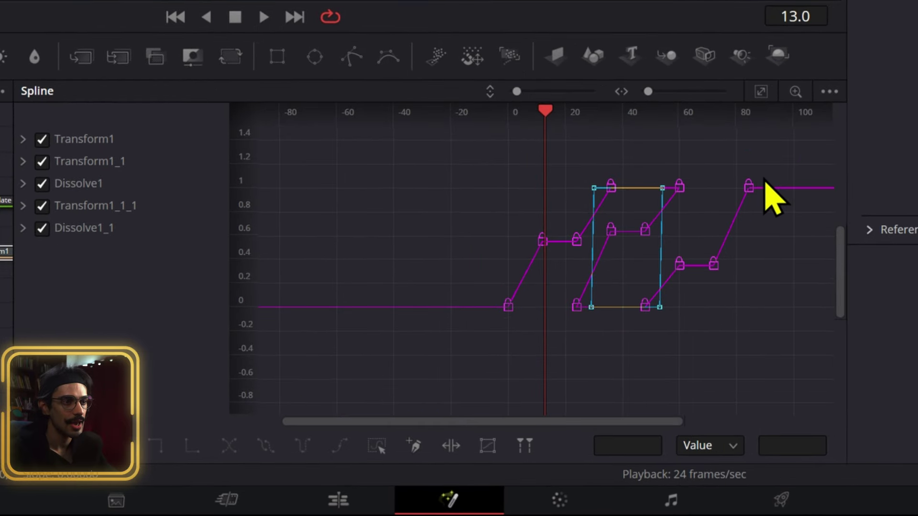
- Smooth all the keyframes and set their Ease In to 90.5 and Ease Out to 52.5
{"action": "left_click_drag", "start_coordinate": [784, 190], "coordinate": [457, 410]}
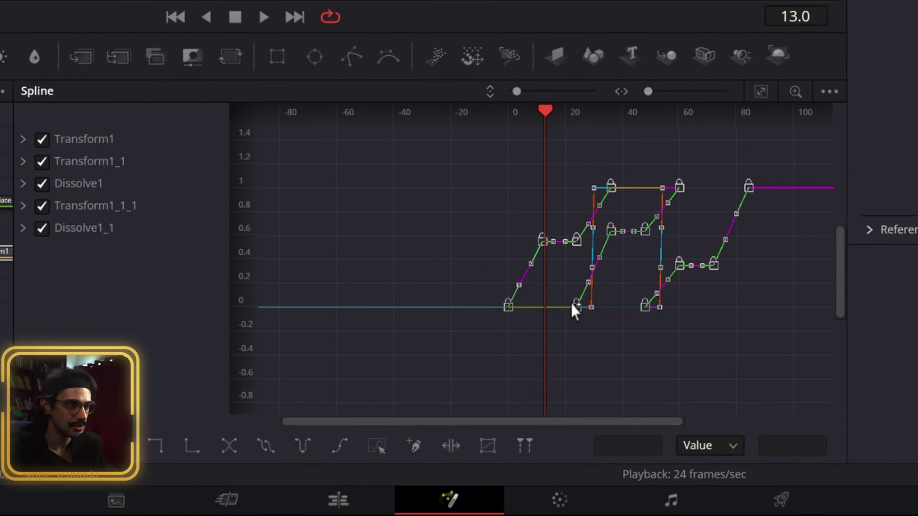
{"action": "key", "text": "shift+s"}
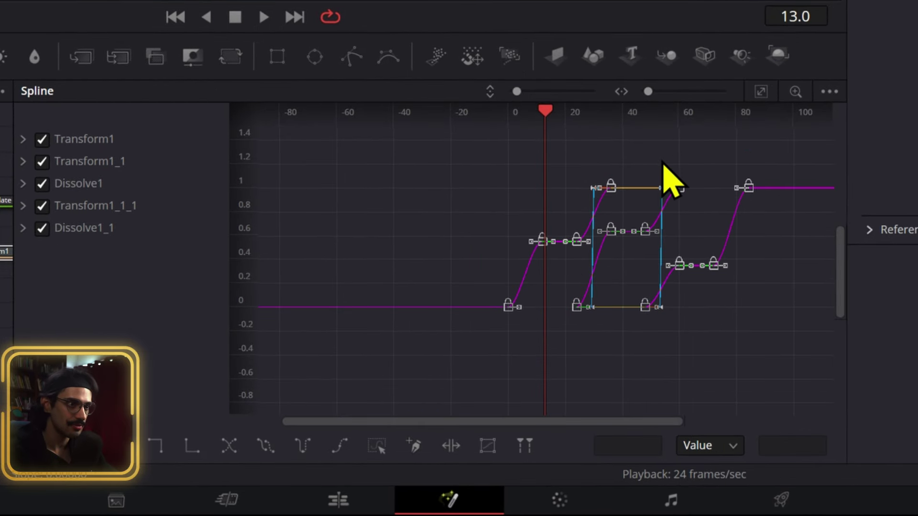
{"action": "key", "text": "t"}
{"action": "left_click_drag", "start_coordinate": [640, 112], "coordinate": [663, 113]}
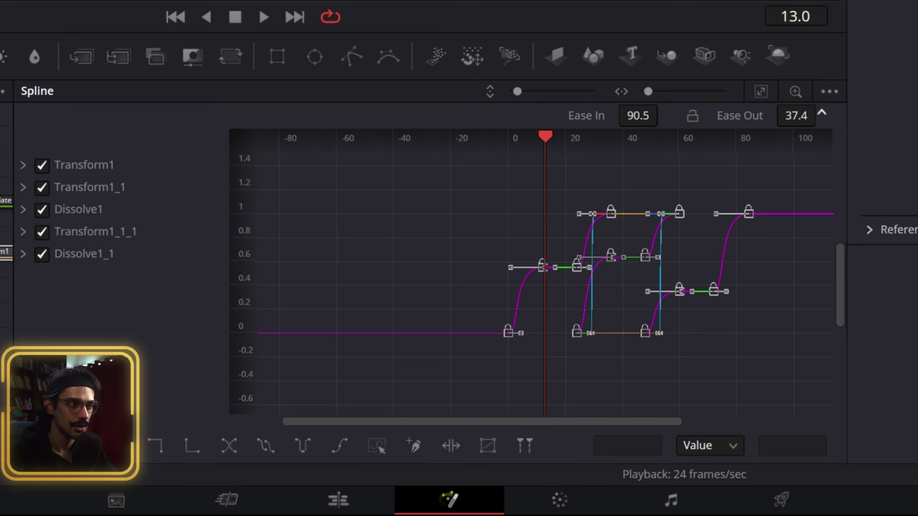
{"action": "left_click_drag", "start_coordinate": [795, 116], "coordinate": [812, 115]}
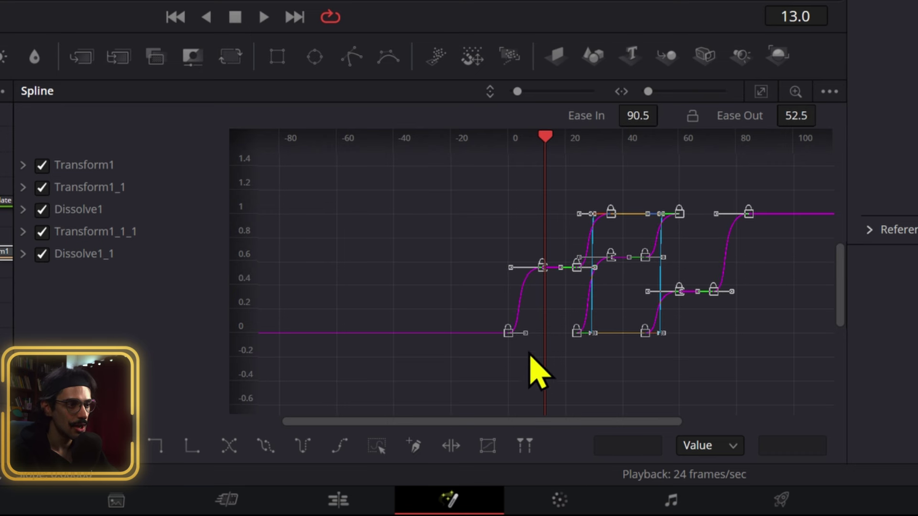
- Pull the outgoing handle of Transform1's frame 0 keyframe vertically upward for an abrupt start, with Ease Out at 42
{"action": "left_click", "coordinate": [477, 304]}
{"action": "left_click_drag", "start_coordinate": [477, 304], "coordinate": [529, 368]}
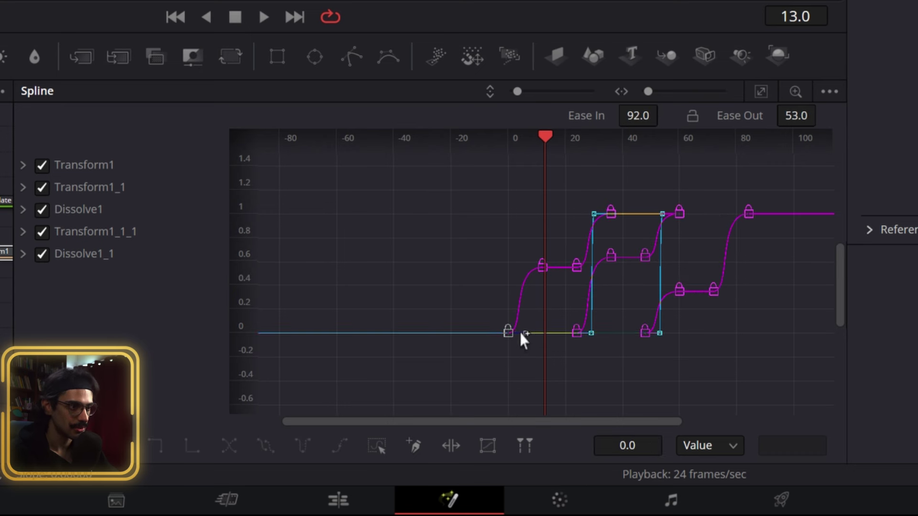
{"action": "left_click_drag", "start_coordinate": [518, 334], "coordinate": [502, 324]}
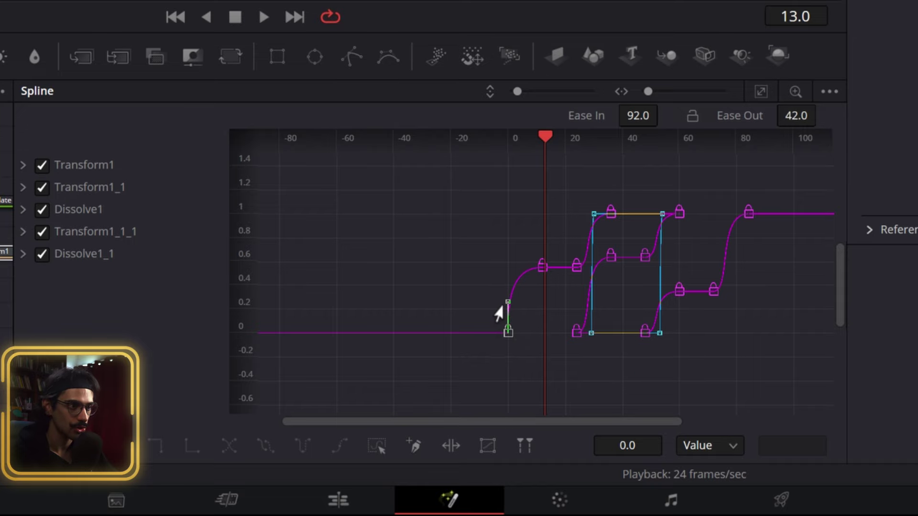
- Pull the outgoing handle of the third Transform's frame 72 keyframe upright with Ease Out at 7, and preview the animation
{"action": "left_click_drag", "start_coordinate": [751, 274], "coordinate": [707, 308]}
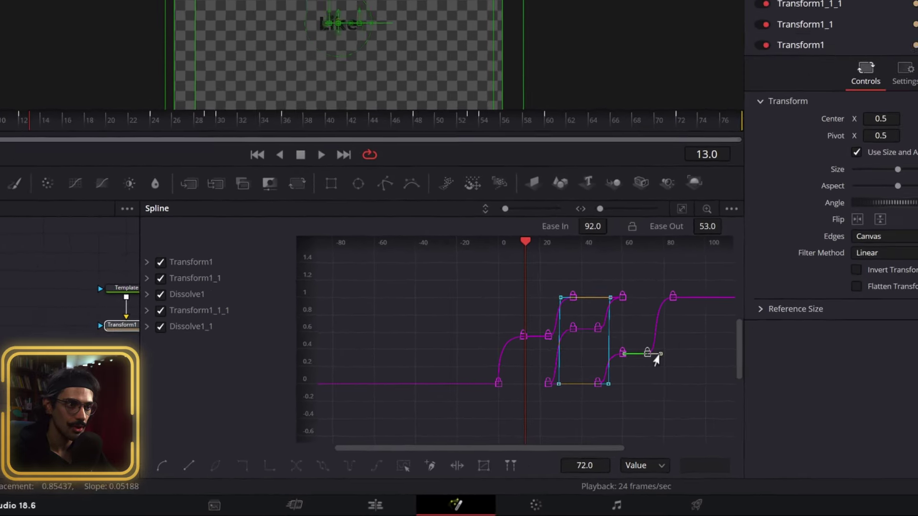
{"action": "left_click_drag", "start_coordinate": [656, 360], "coordinate": [649, 341]}
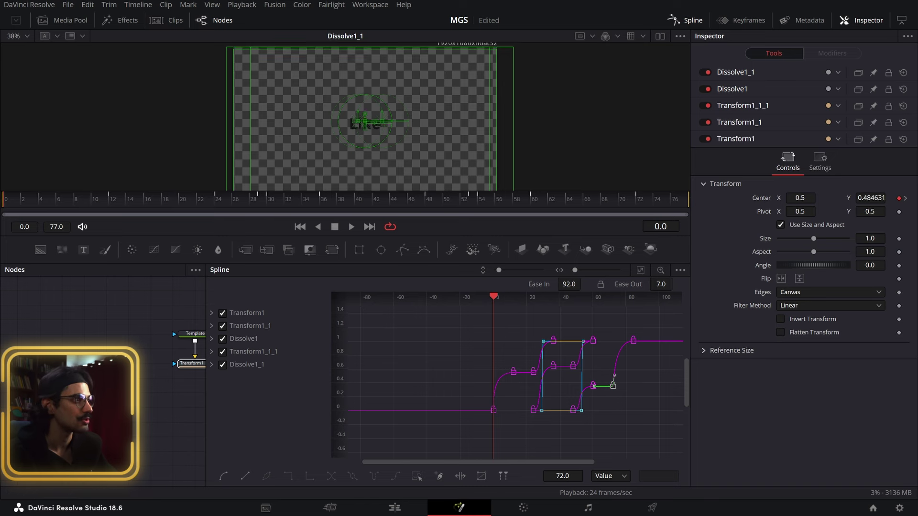
{"action": "key", "text": "space"}
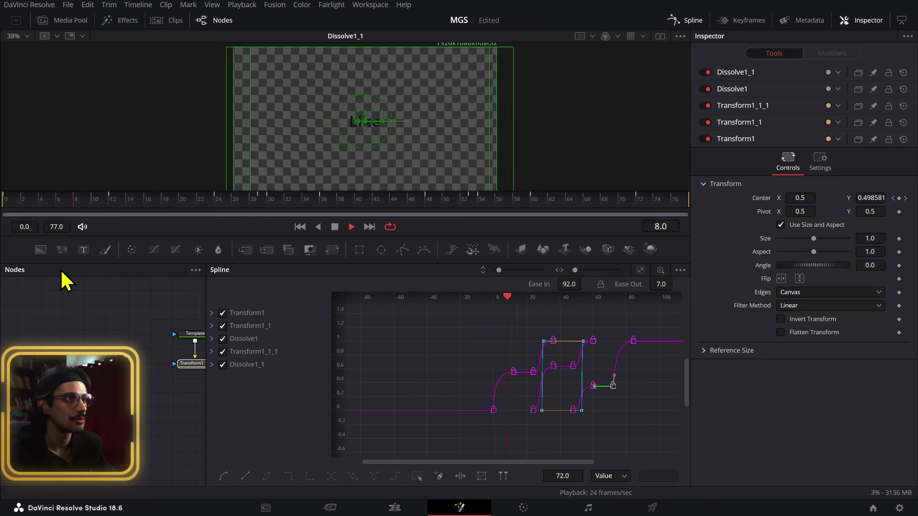
{"action": "left_click", "coordinate": [634, 197]}
{"action": "left_click_drag", "start_coordinate": [645, 205], "coordinate": [664, 203]}
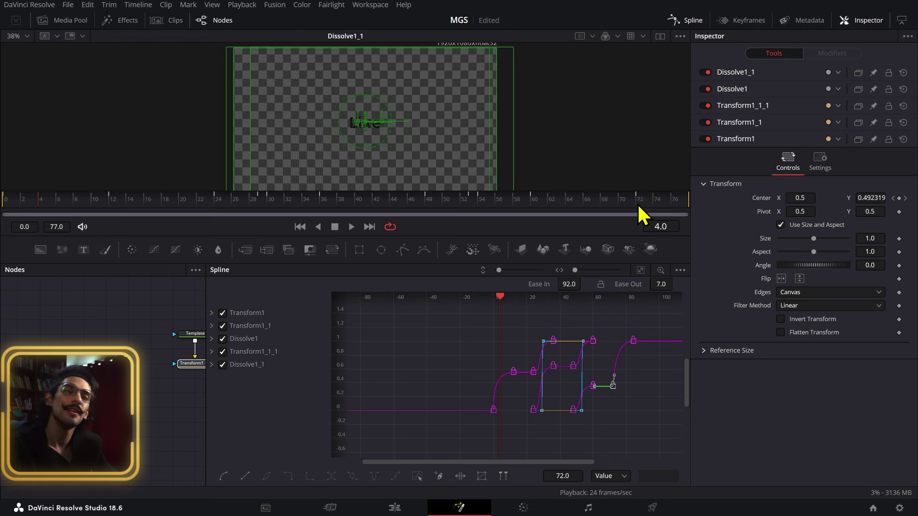
- Lengthen the frame 72 keyframe's vertical outgoing handle to an Ease Out of 51 and play the third word's exit
{"action": "left_click_drag", "start_coordinate": [644, 369], "coordinate": [608, 388]}
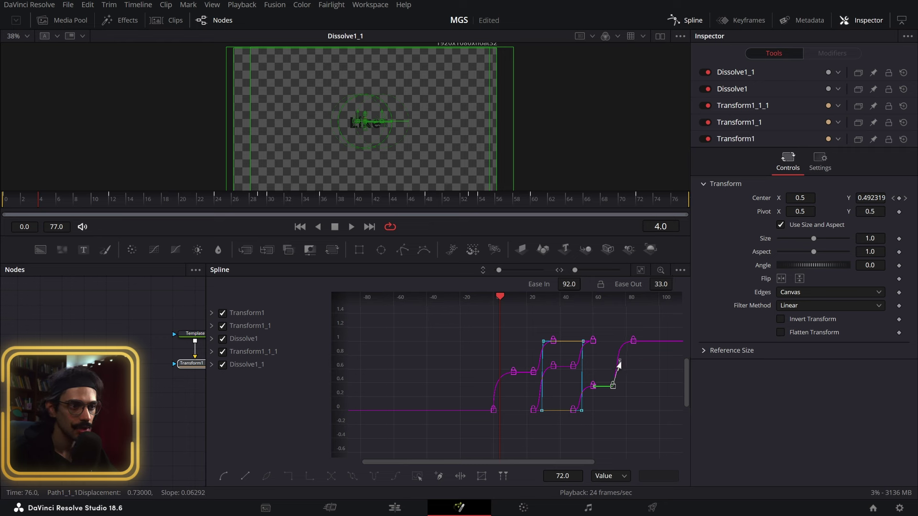
{"action": "left_click", "coordinate": [633, 203]}
{"action": "key", "text": "space"}
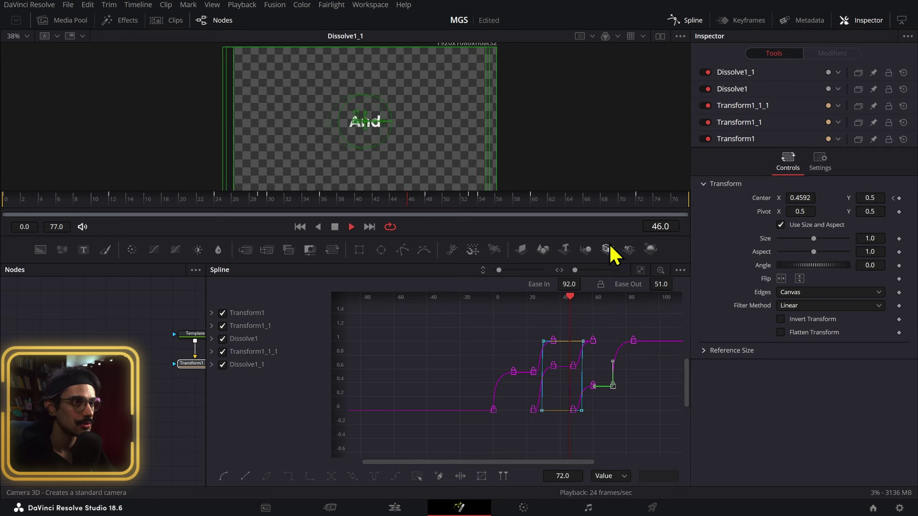
{"action": "key", "text": "space"}
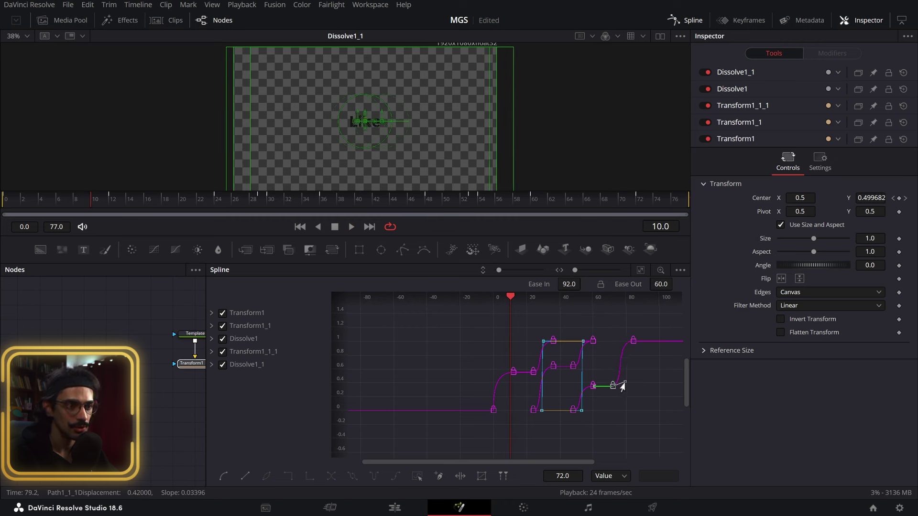
- Lay the frame 72 keyframe's outgoing handle flat with Ease Out at 95 and play the third word's exit
{"action": "left_click", "coordinate": [639, 204]}
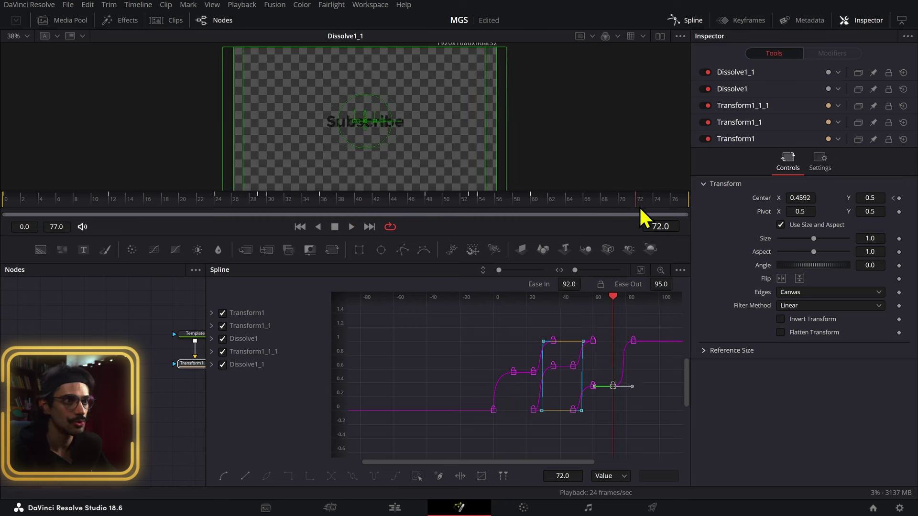
{"action": "key", "text": "space"}
{"action": "left_click", "coordinate": [621, 213]}
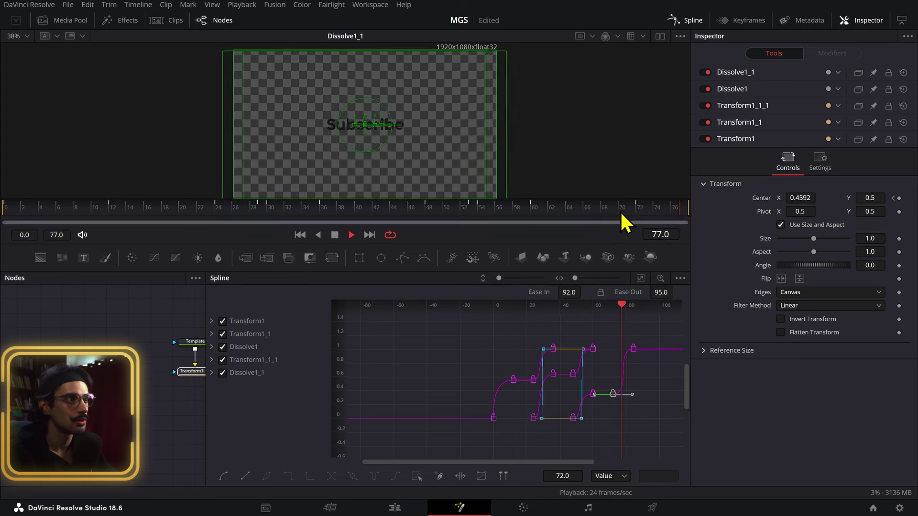
{"action": "key", "text": "space"}
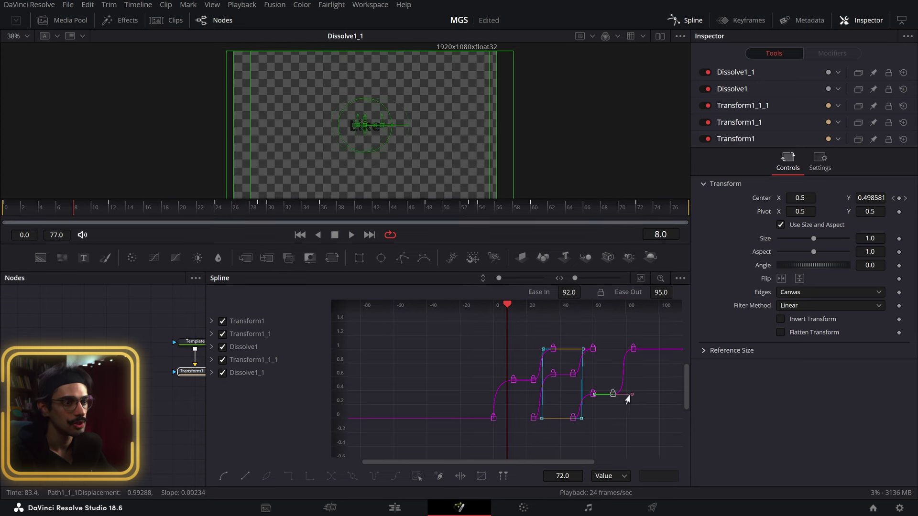
- Shorten the frame 72 keyframe's flat outgoing handle to an Ease Out of 42 and play the exit from frame 70
{"action": "left_click_drag", "start_coordinate": [619, 398], "coordinate": [617, 397]}
{"action": "left_click", "coordinate": [621, 211]}
{"action": "key", "text": "space"}
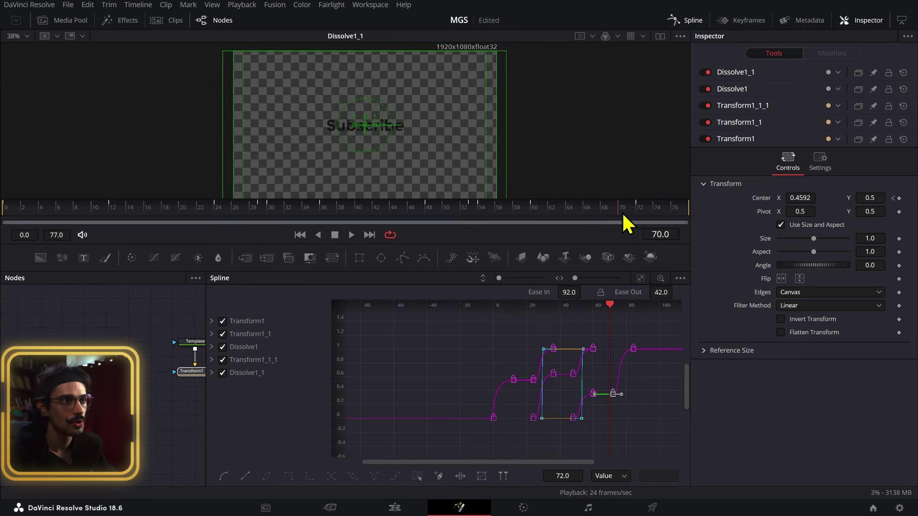
{"action": "key", "text": "space"}
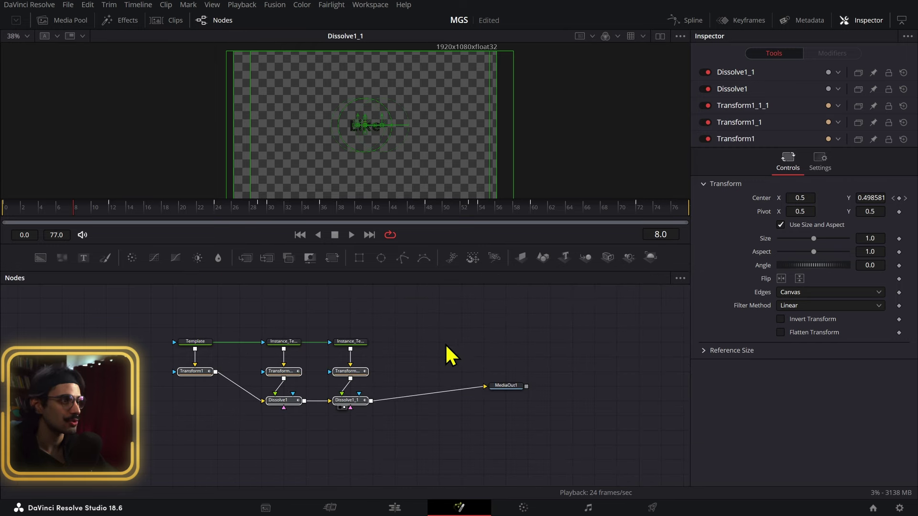
- Enable motion blur on Transform1 with Quality 5, Shutter Angle 360 and Center Bias 0.95
{"action": "left_click", "coordinate": [205, 371]}
{"action": "left_click", "coordinate": [820, 95]}
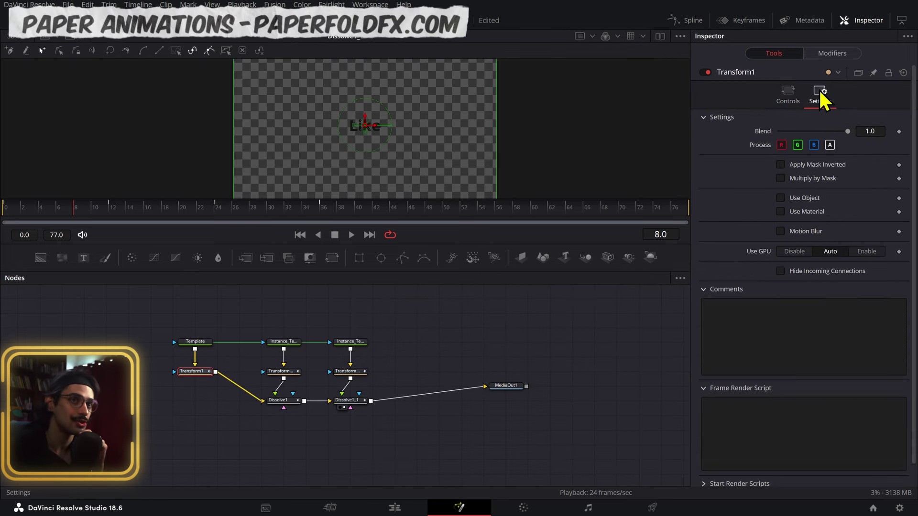
{"action": "left_click", "coordinate": [804, 230]}
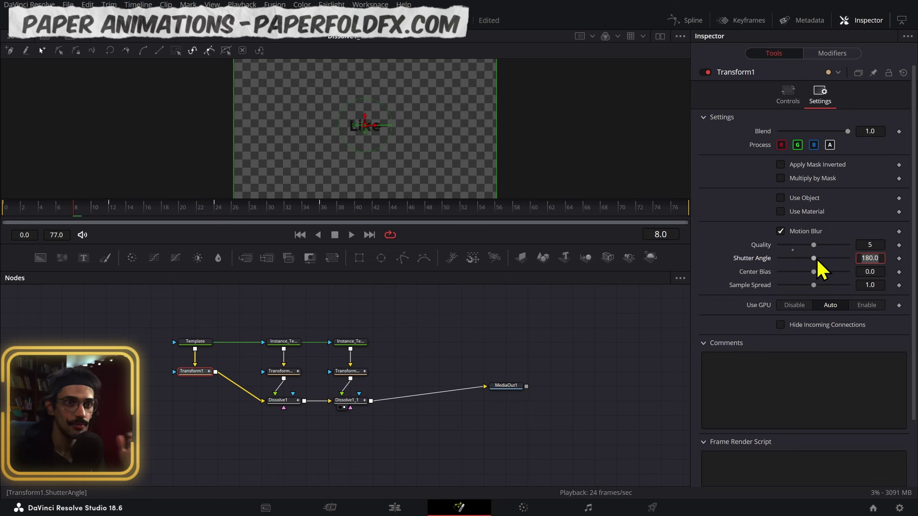
{"action": "left_click_drag", "start_coordinate": [813, 258], "coordinate": [907, 281]}
{"action": "left_click_drag", "start_coordinate": [813, 272], "coordinate": [849, 271]}
{"action": "left_click_drag", "start_coordinate": [813, 285], "coordinate": [853, 282]}
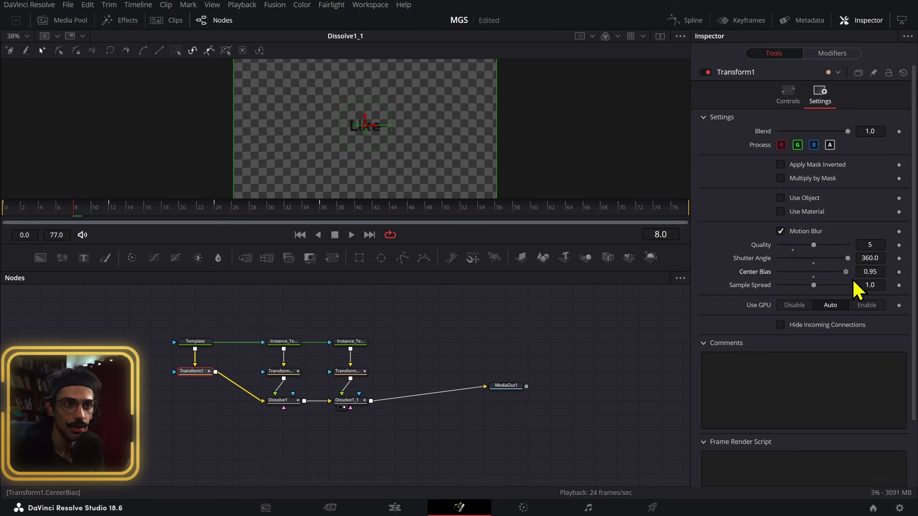
- Enable motion blur on the second word's Transform1_1 and set its Quality to 5
{"action": "left_click", "coordinate": [295, 372]}
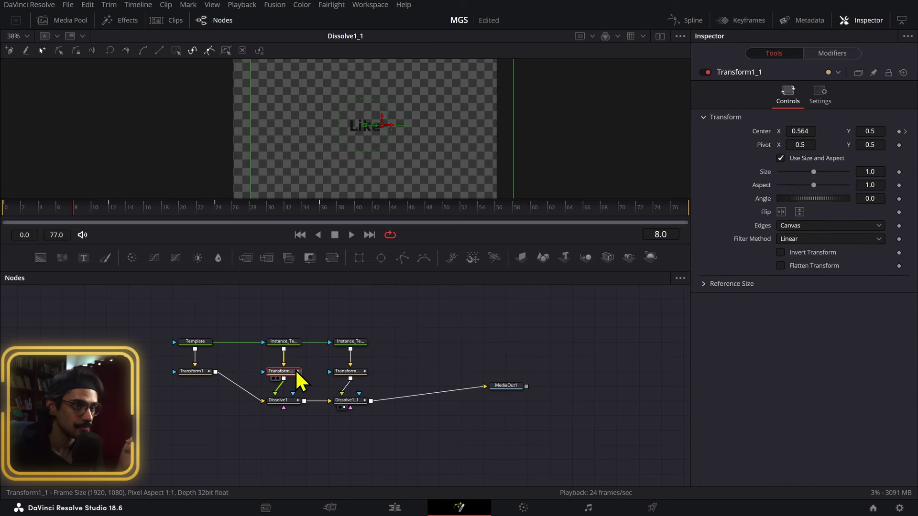
{"action": "left_click", "coordinate": [820, 93]}
{"action": "left_click", "coordinate": [804, 238]}
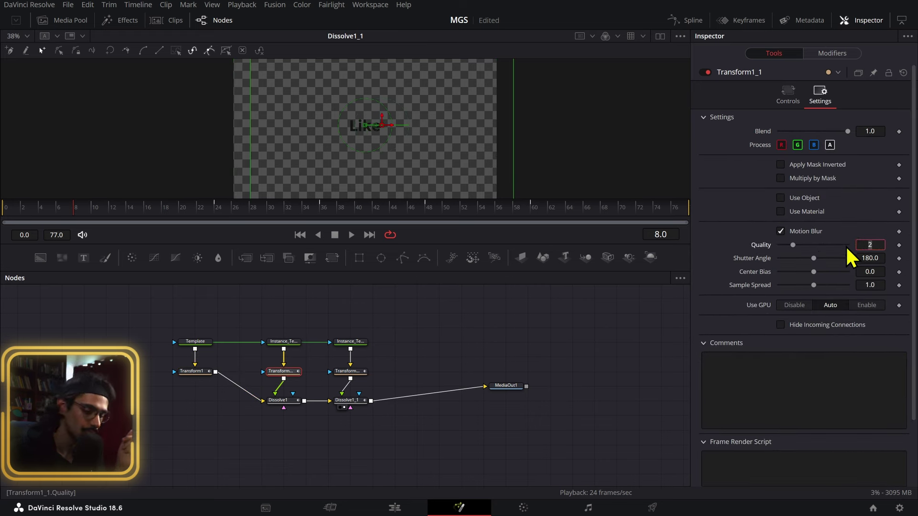
{"action": "key", "text": "BackSpace"}
{"action": "type", "text": "5"}
{"action": "key", "text": "Tab"}
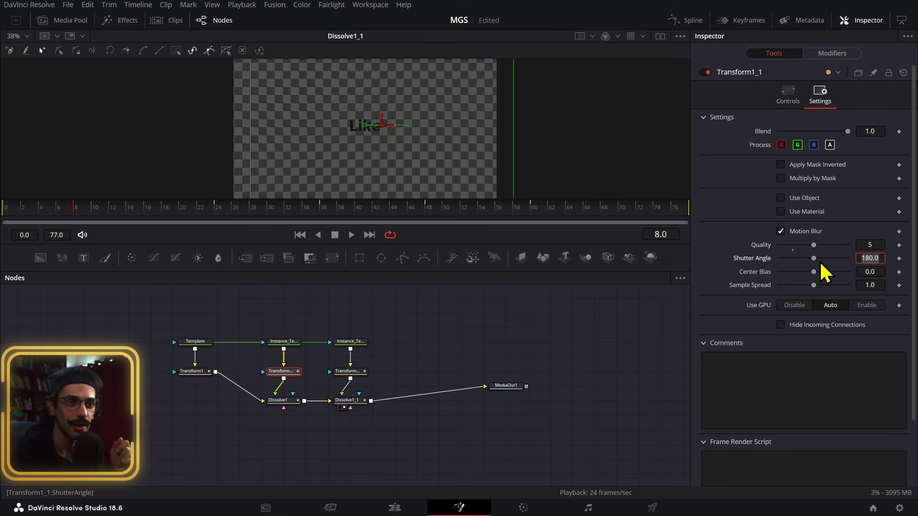
- Set Transform1_1's motion blur to Shutter Angle 360, Center Bias 1 and Sample Spread 5
{"action": "type", "text": "360"}
{"action": "key", "text": "Return"}
{"action": "key", "text": "Tab"}
{"action": "type", "text": "1"}
{"action": "key", "text": "Tab"}
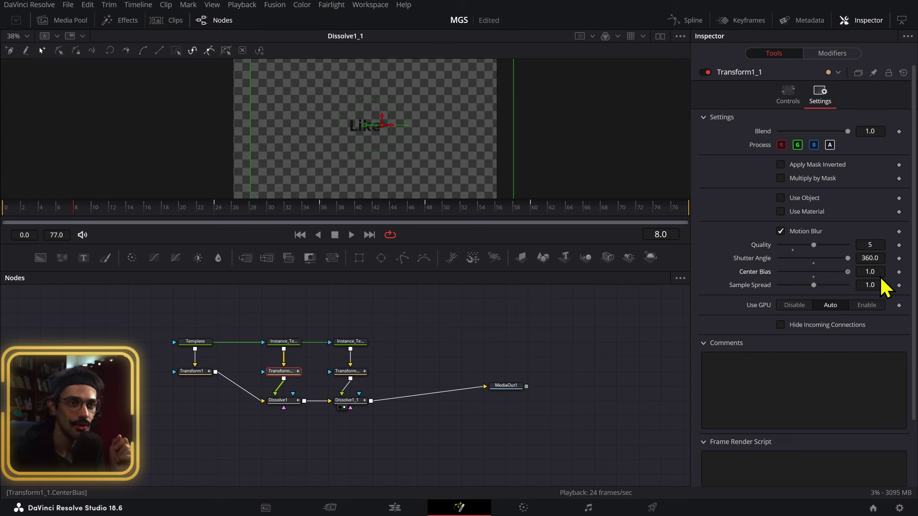
{"action": "type", "text": "5"}
{"action": "key", "text": "Return"}
- Set the third word's Transform1_1_1 motion blur to Quality 5, Shutter Angle 360, Center Bias 1 and Sample Spread 5
{"action": "left_click", "coordinate": [347, 374]}
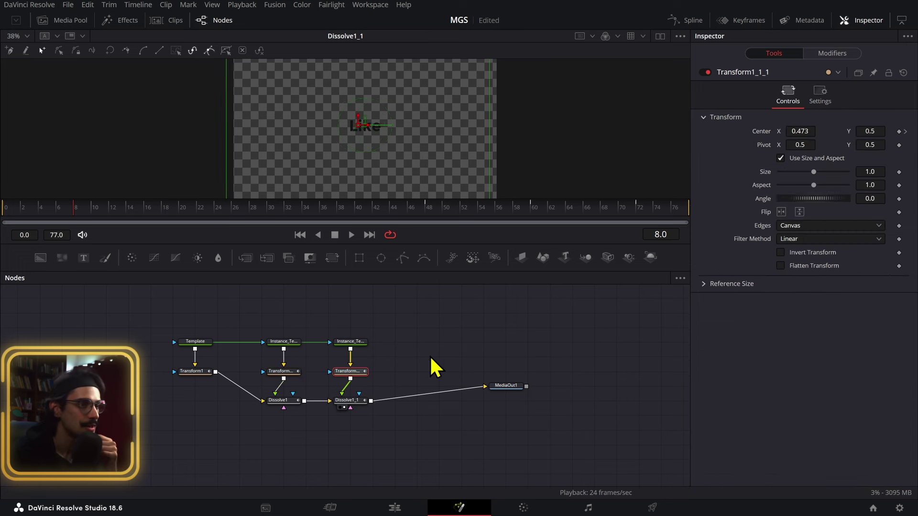
{"action": "left_click", "coordinate": [821, 94]}
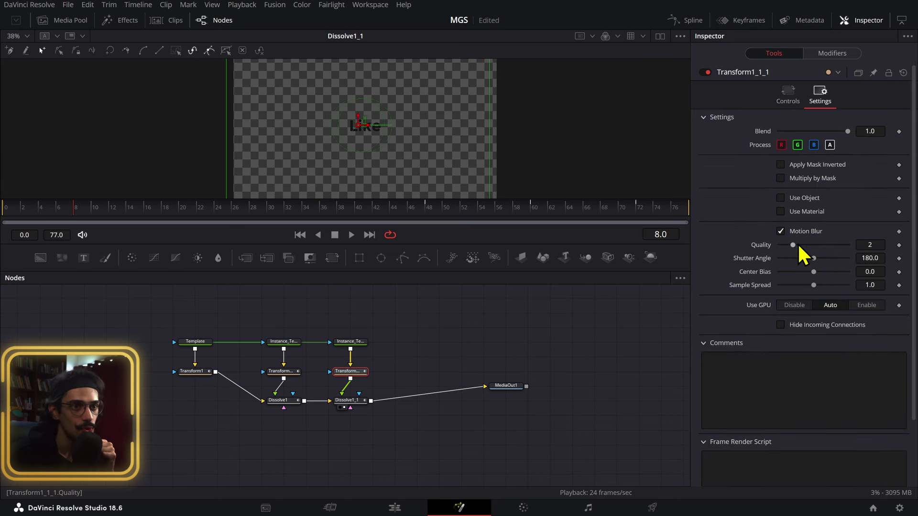
{"action": "type", "text": "5"}
{"action": "key", "text": "Tab"}
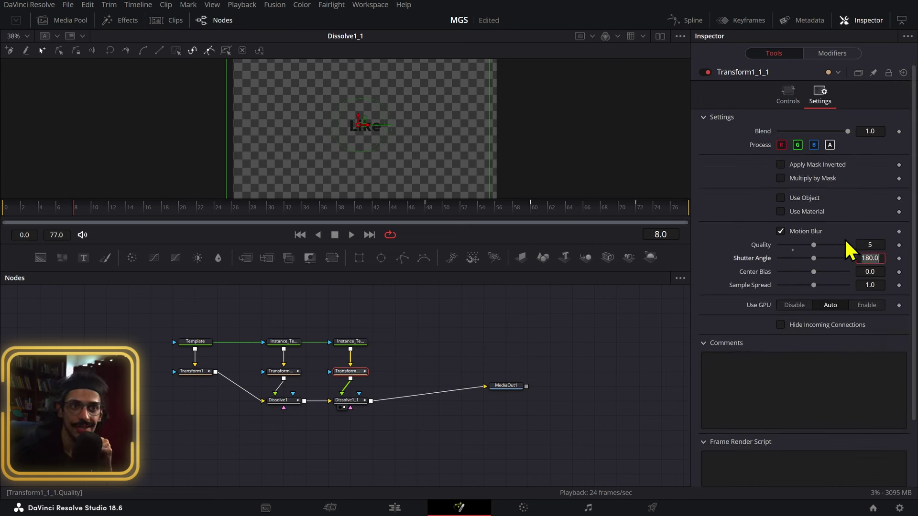
{"action": "type", "text": "360"}
{"action": "key", "text": "Return"}
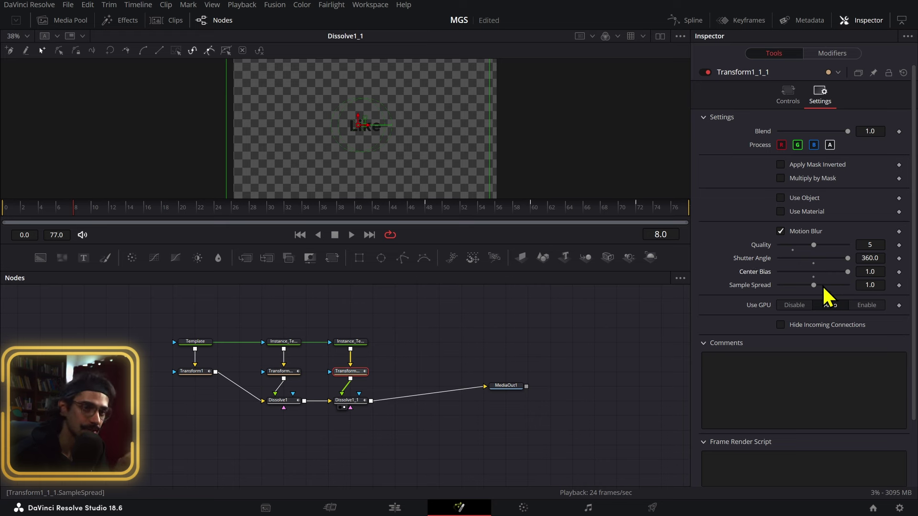
- Link Transform1_1_1's motion blur Quality to the first Transform with the expression Transform1.Quality
{"action": "right_click", "coordinate": [761, 249]}
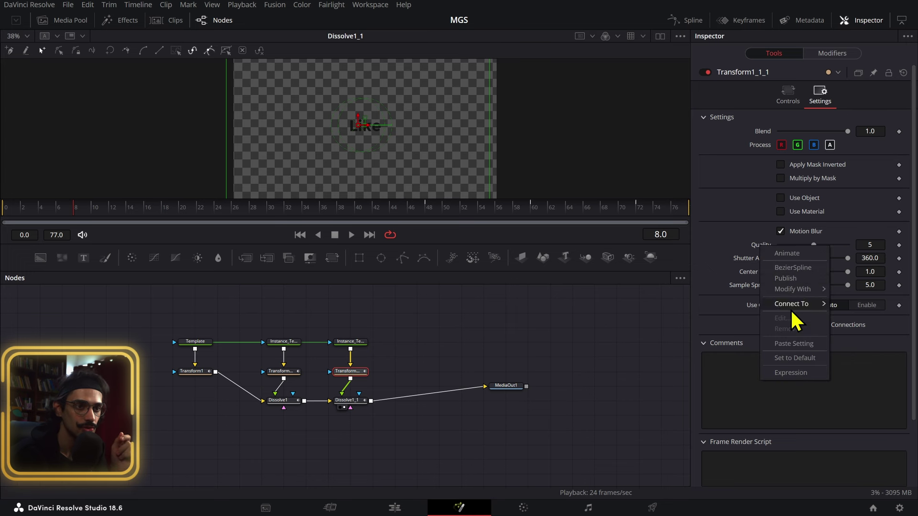
{"action": "left_click", "coordinate": [791, 373]}
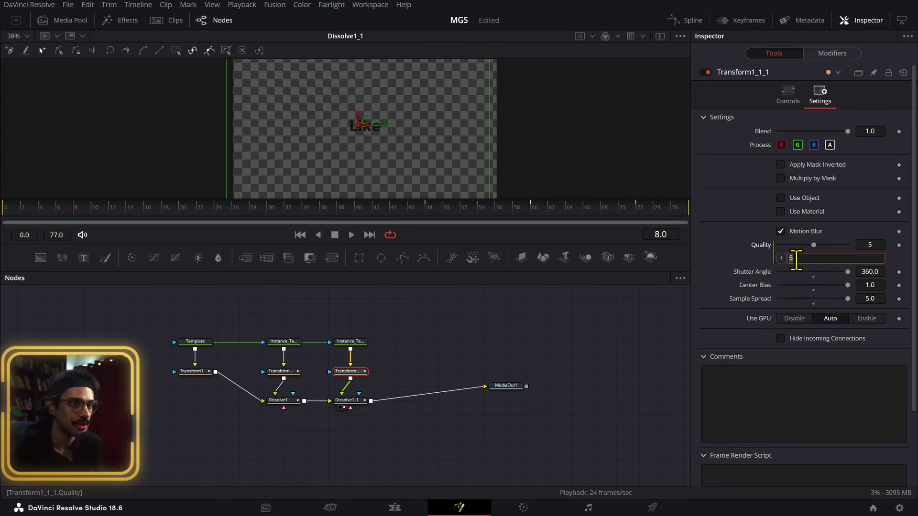
{"action": "type", "text": "Quality"}
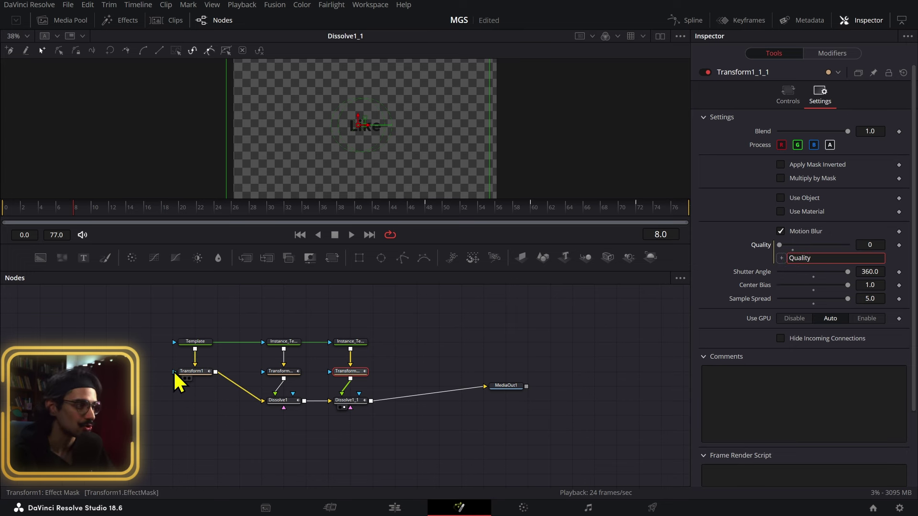
{"action": "type", "text": "t"}
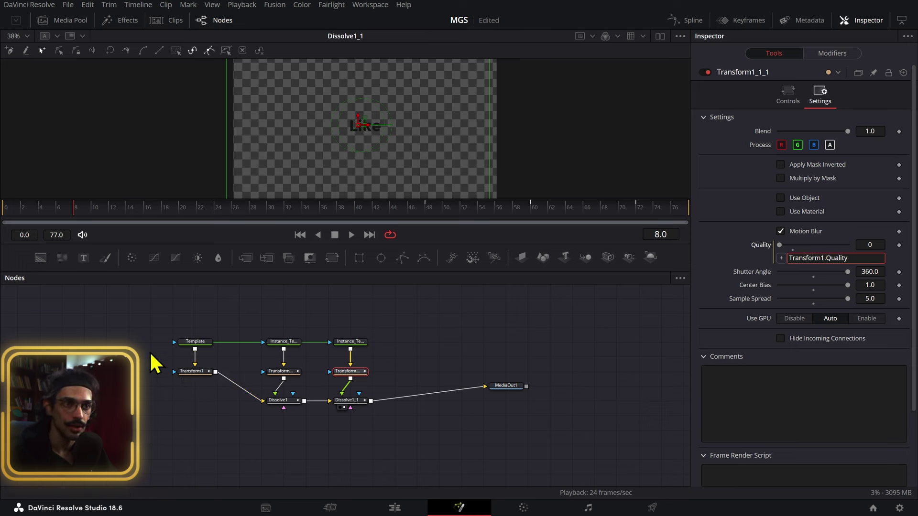
{"action": "left_click", "coordinate": [704, 227]}
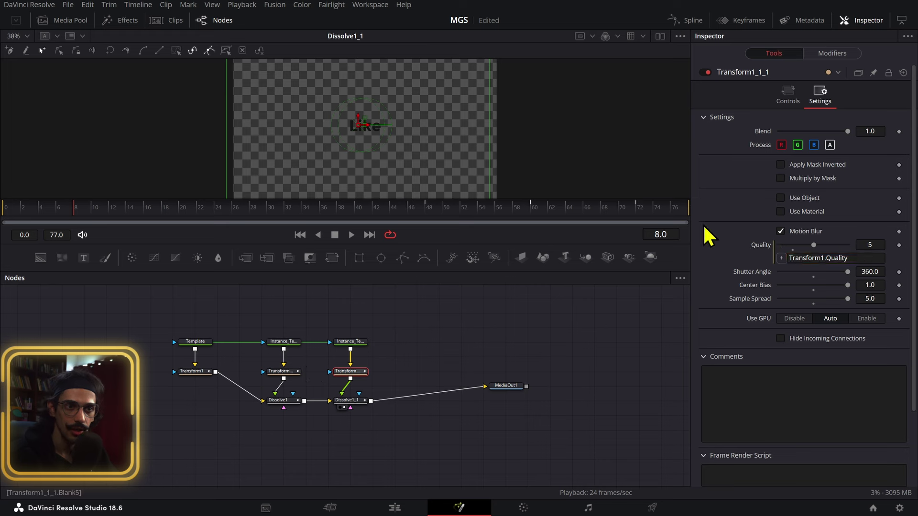
- Test the Quality link by setting Transform1's Quality to 6, checking Transform1_1_1, and restoring it to 5
{"action": "left_click", "coordinate": [200, 375]}
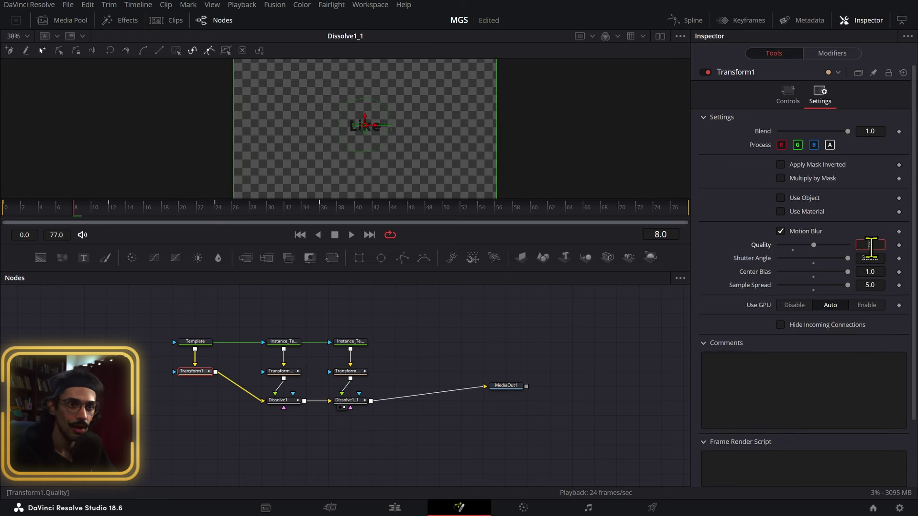
{"action": "left_click", "coordinate": [347, 373]}
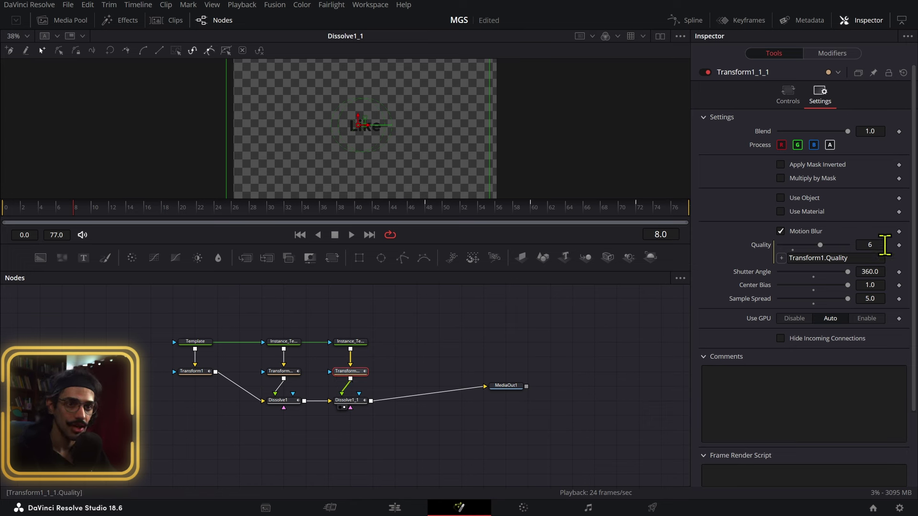
{"action": "left_click", "coordinate": [193, 371]}
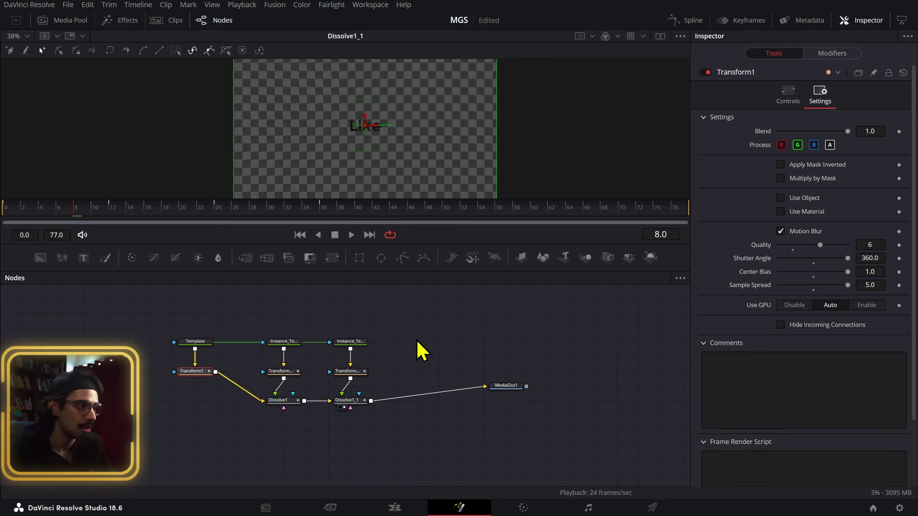
{"action": "type", "text": "5"}
{"action": "key", "text": "Tab"}
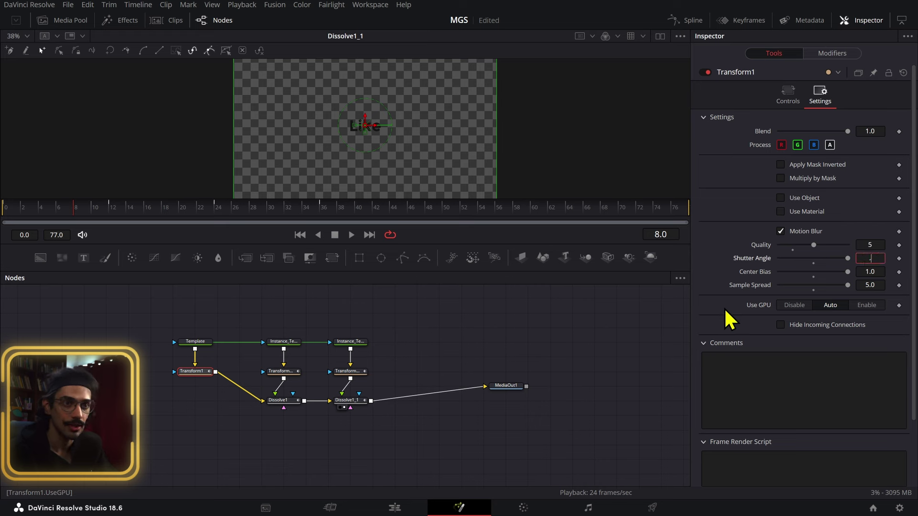
{"action": "left_click", "coordinate": [350, 371]}
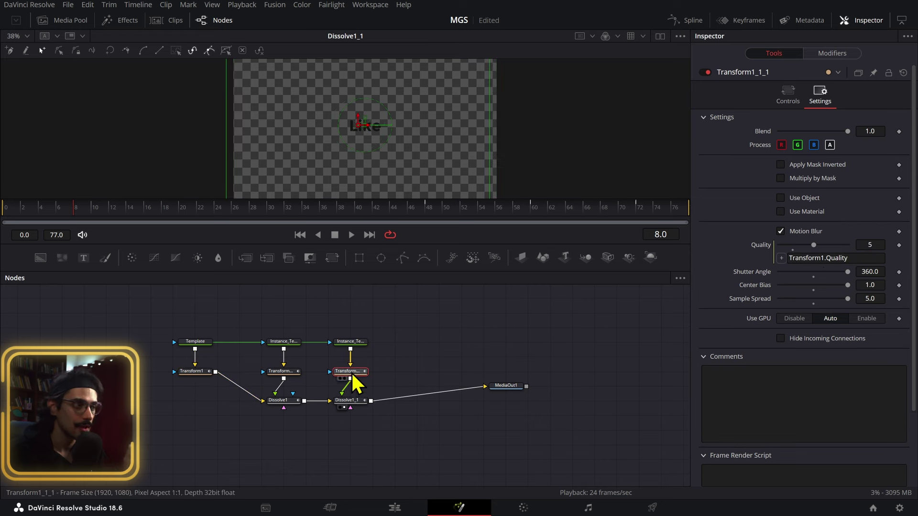
- Try motion blur on the second word's text instance, compare it with the Template's settings, and turn it off again
{"action": "left_click", "coordinate": [294, 343]}
{"action": "left_click", "coordinate": [883, 125]}
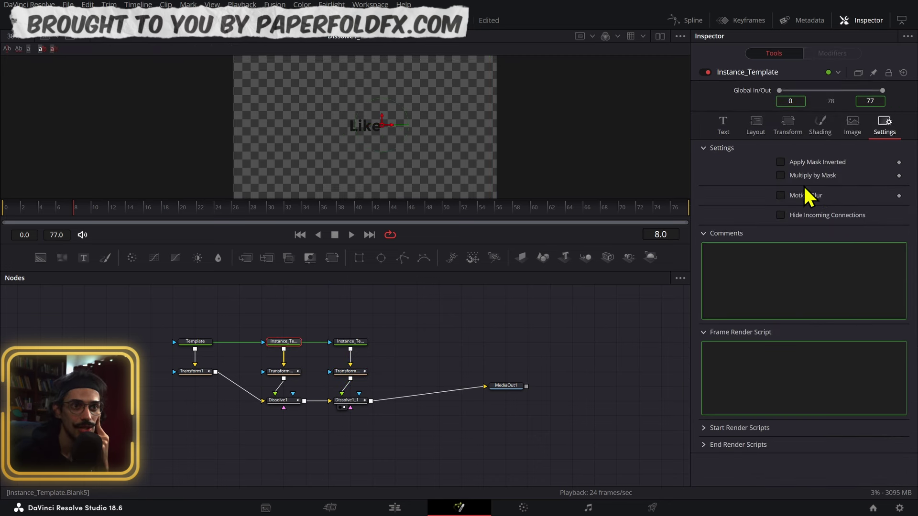
{"action": "left_click", "coordinate": [799, 196]}
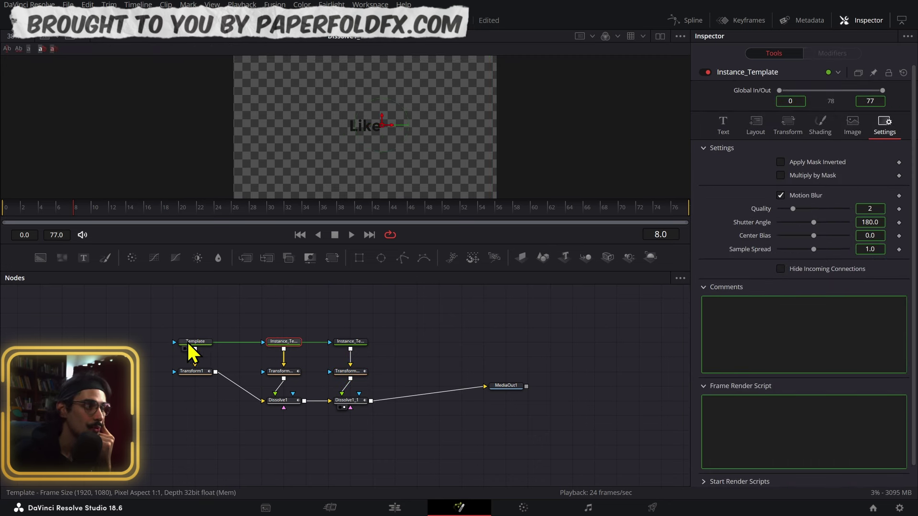
{"action": "left_click", "coordinate": [192, 342]}
{"action": "left_click", "coordinate": [884, 125]}
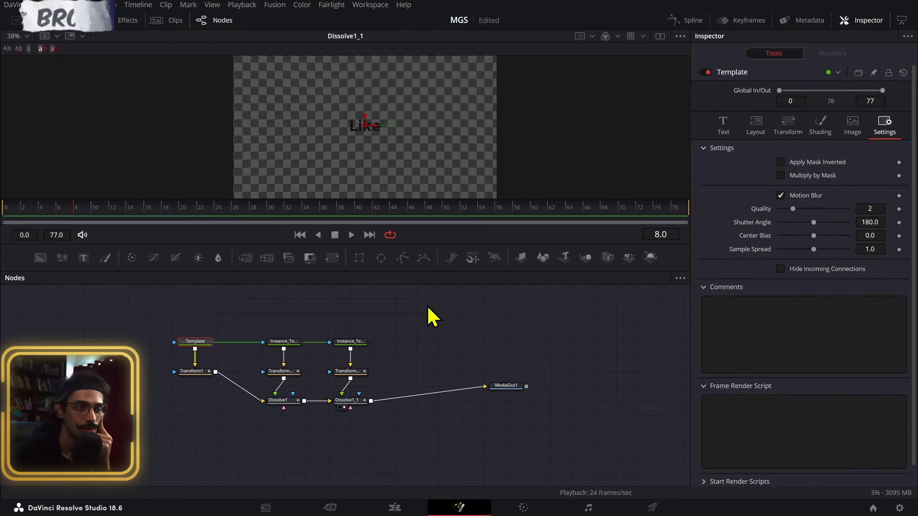
{"action": "left_click", "coordinate": [287, 342]}
{"action": "left_click", "coordinate": [796, 197]}
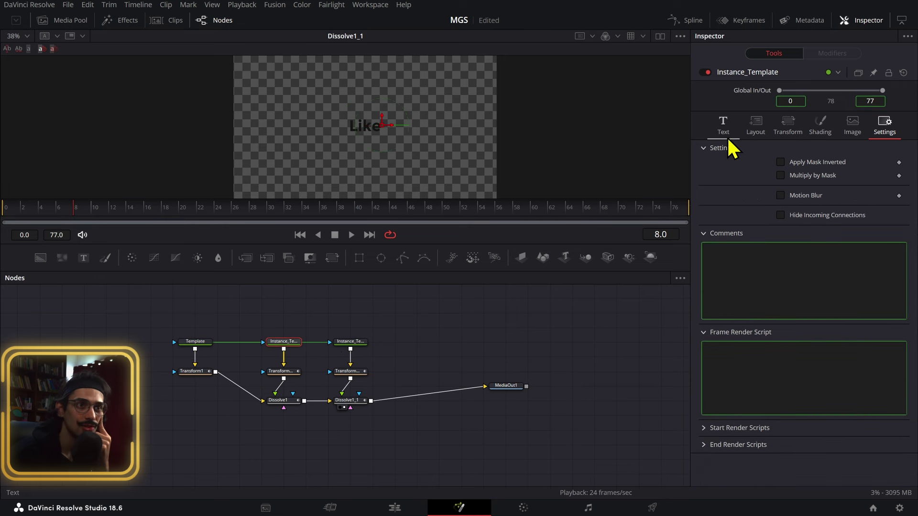
{"action": "left_click", "coordinate": [299, 373]}
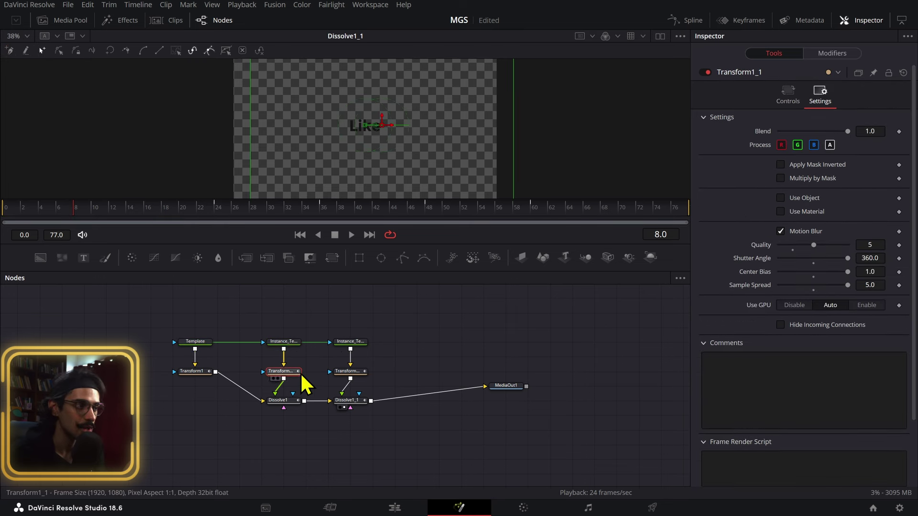
{"action": "left_click", "coordinate": [790, 93]}
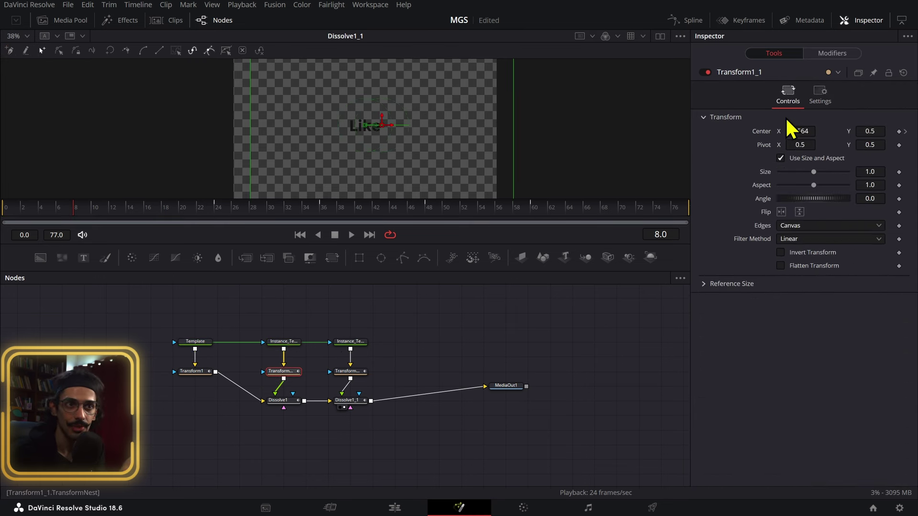
{"action": "right_click", "coordinate": [768, 135]}
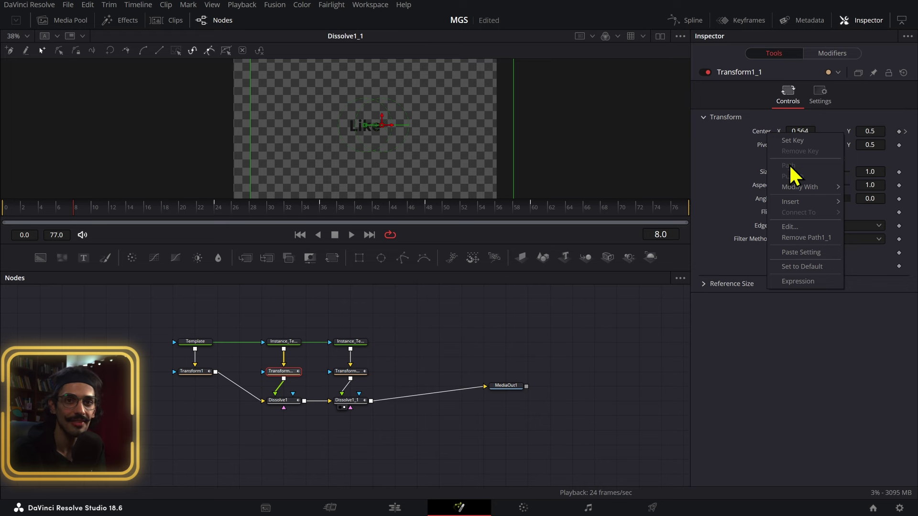
{"action": "key", "text": "Escape"}
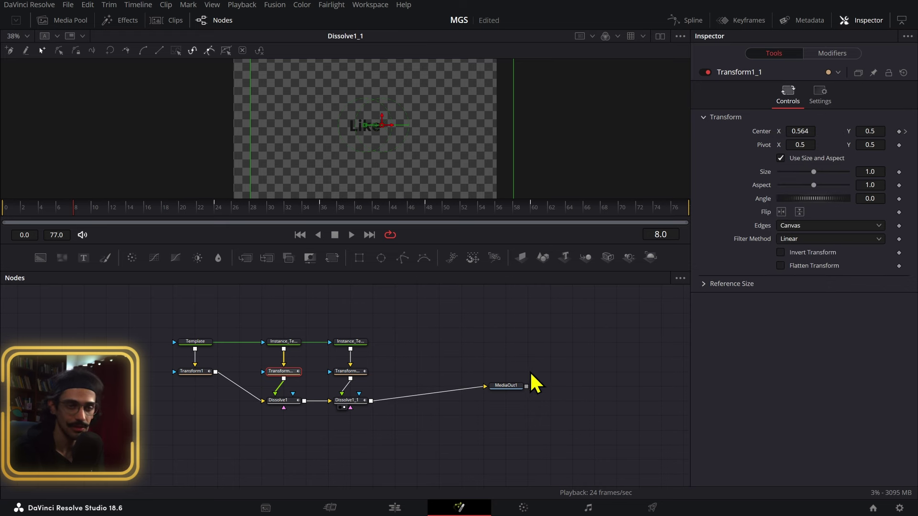
- Play back the three-word animation to review the motion blur
{"action": "key", "text": "space"}
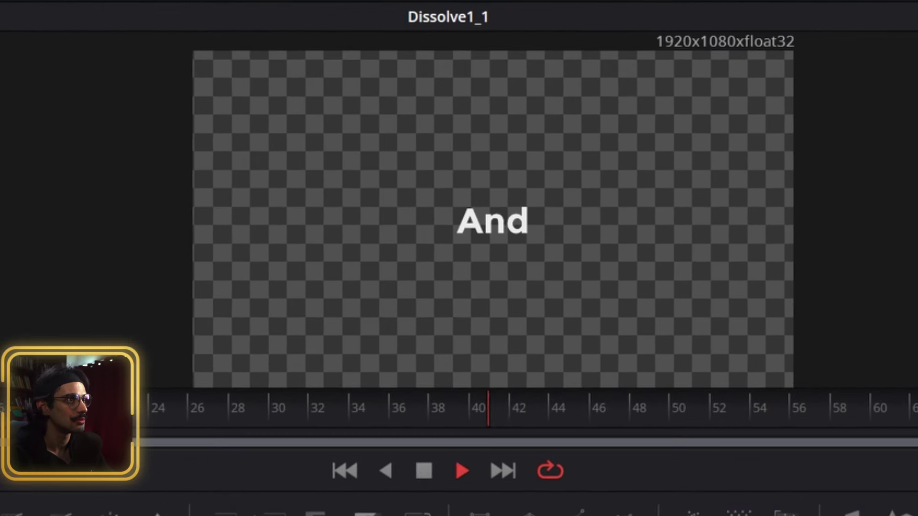
{"action": "key", "text": "space"}
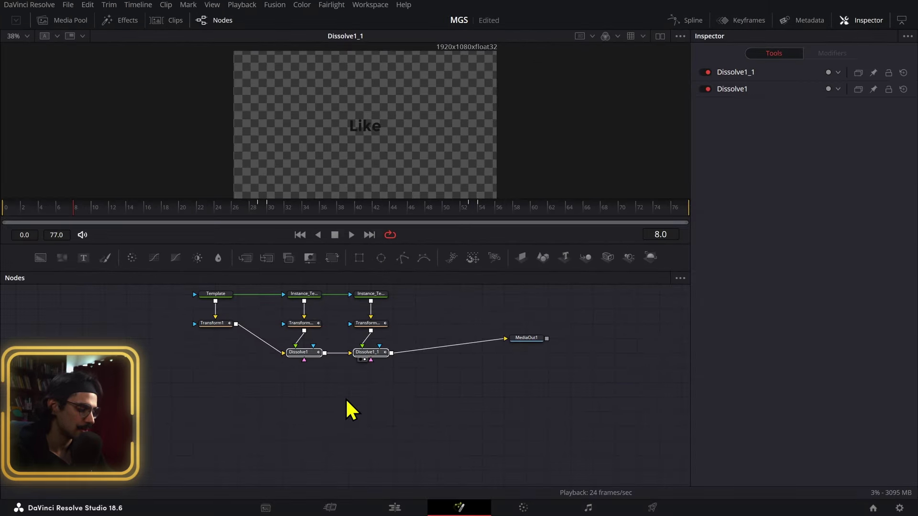
- Duplicate both Dissolve nodes below the originals and feed a new Background node into the first copy's background input
{"action": "key", "text": "ctrl+v"}
{"action": "left_click_drag", "start_coordinate": [404, 413], "coordinate": [370, 397]}
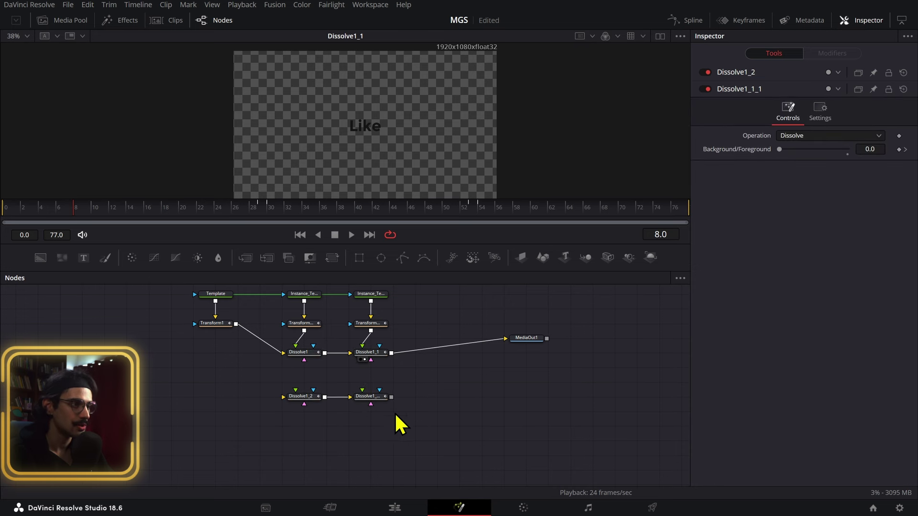
{"action": "left_click_drag", "start_coordinate": [305, 397], "coordinate": [305, 411]}
{"action": "left_click_drag", "start_coordinate": [376, 397], "coordinate": [376, 411]}
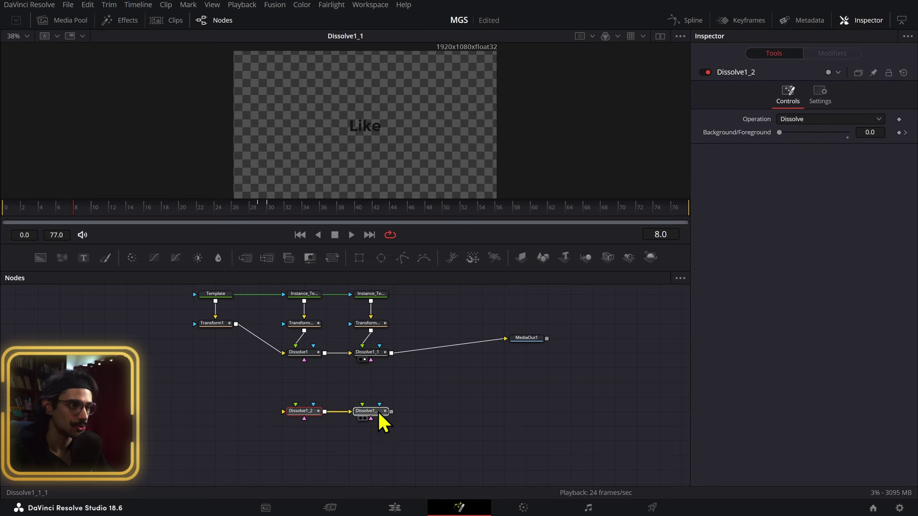
{"action": "left_click_drag", "start_coordinate": [62, 258], "coordinate": [301, 420]}
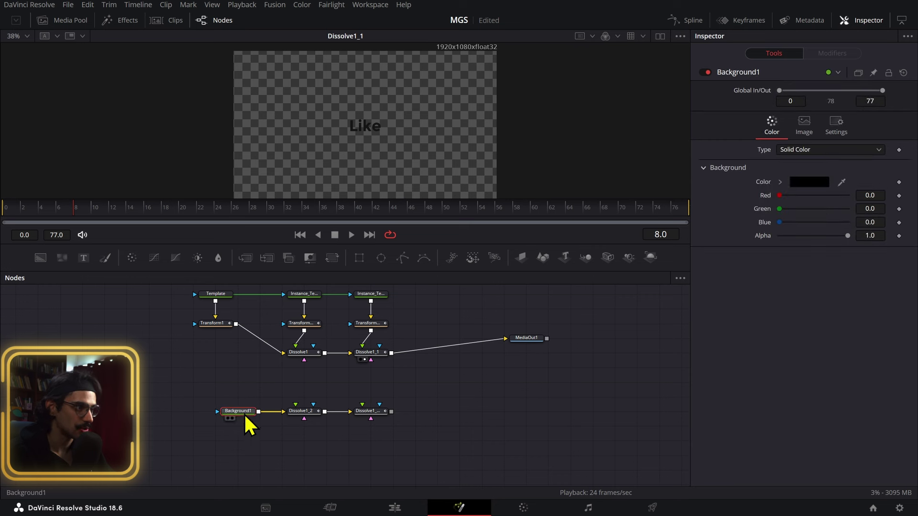
- Duplicate the Background node twice and connect one copy to the foreground input of each duplicated Dissolve
{"action": "key", "text": "ctrl+c"}
{"action": "key", "text": "ctrl+v"}
{"action": "left_click_drag", "start_coordinate": [273, 381], "coordinate": [286, 395]}
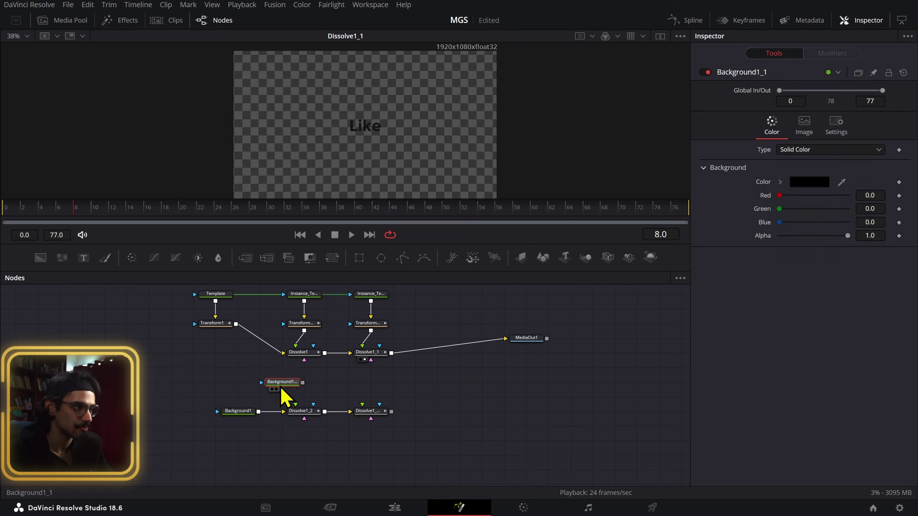
{"action": "key", "text": "ctrl+v"}
{"action": "left_click_drag", "start_coordinate": [349, 389], "coordinate": [362, 407]}
{"action": "left_click_drag", "start_coordinate": [303, 385], "coordinate": [301, 414]}
{"action": "left_click", "coordinate": [304, 355]}
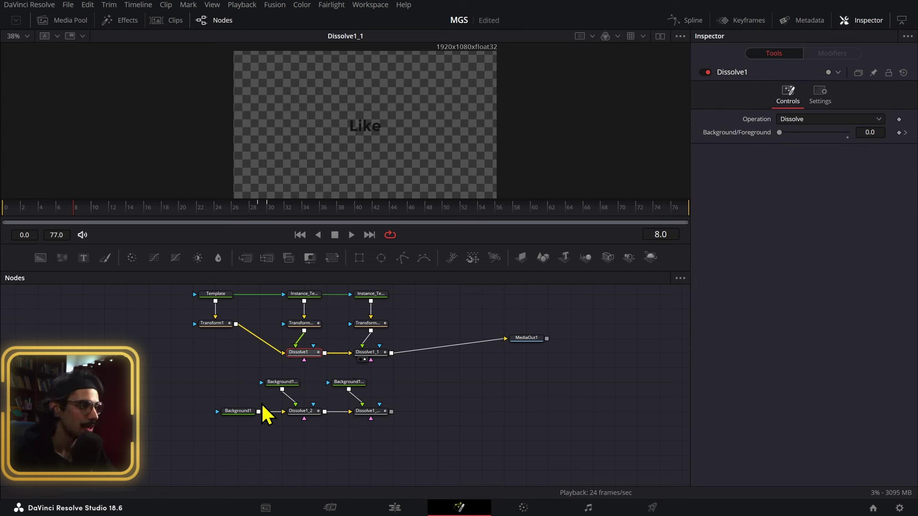
- Set Background1's solid color to light grey #e7e7e7
{"action": "left_click", "coordinate": [239, 413]}
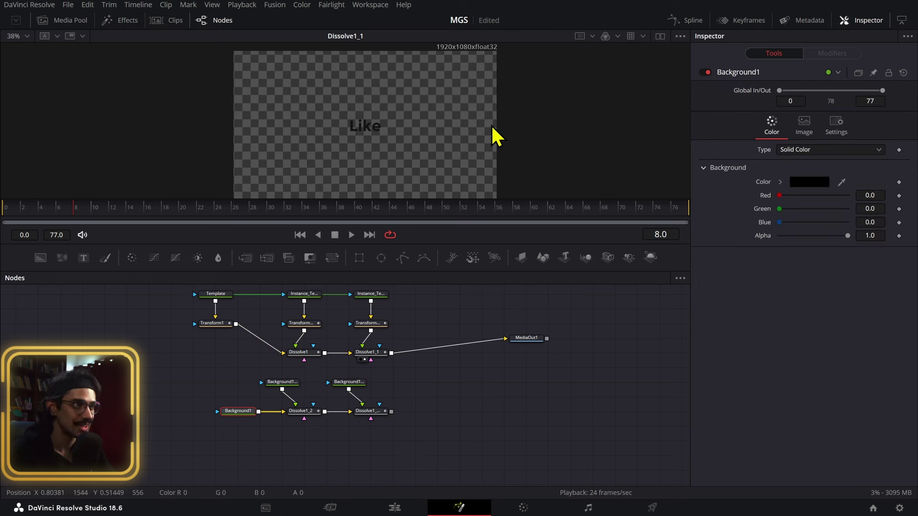
{"action": "left_click", "coordinate": [822, 183]}
{"action": "left_click", "coordinate": [584, 174]}
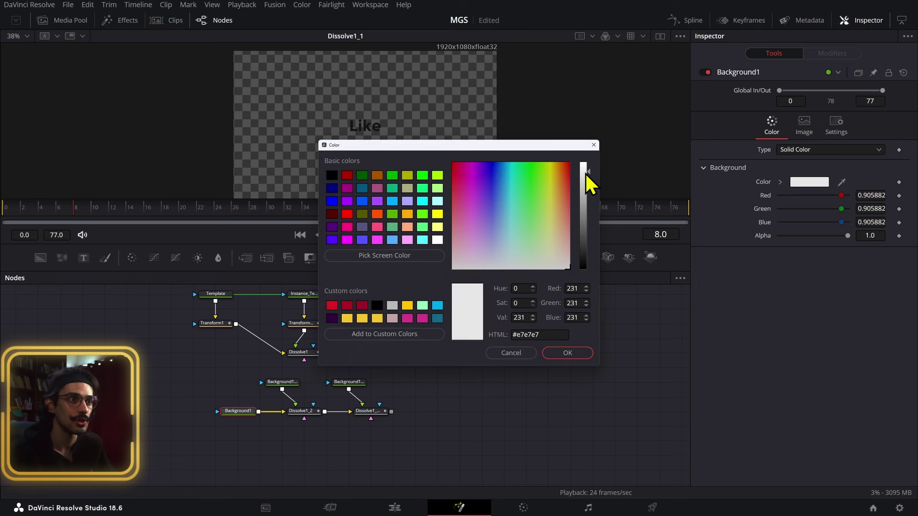
{"action": "left_click", "coordinate": [568, 353]}
- Copy Background1 and paste its settings onto Background1_2
{"action": "left_click", "coordinate": [354, 382]}
{"action": "left_click", "coordinate": [245, 410]}
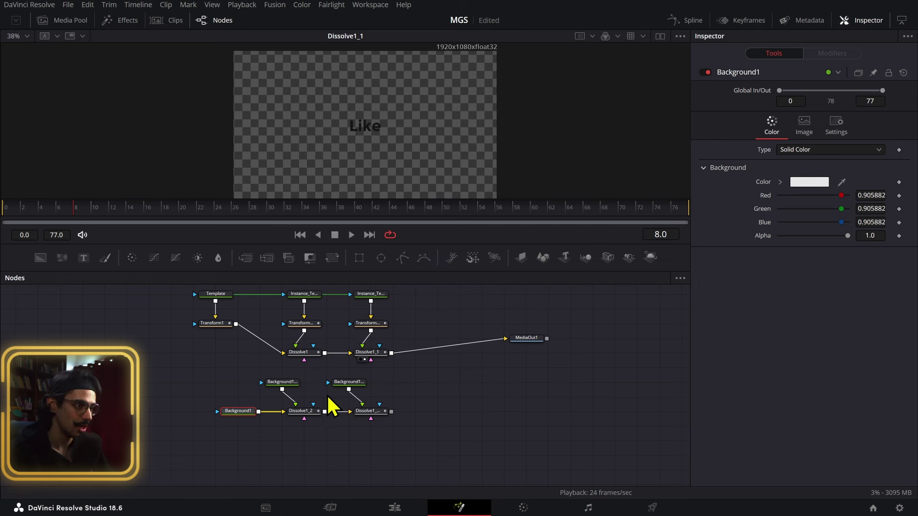
{"action": "left_click", "coordinate": [356, 383]}
{"action": "right_click", "coordinate": [359, 385]}
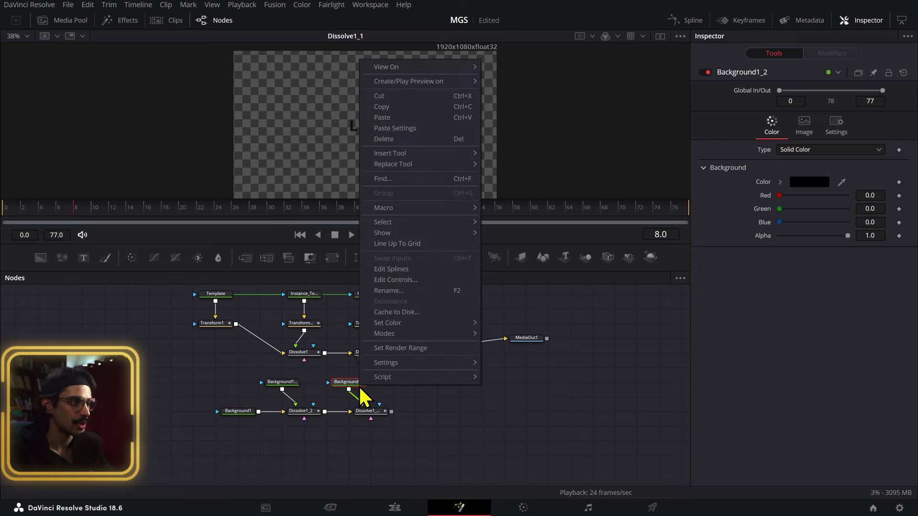
{"action": "left_click", "coordinate": [430, 128]}
- Merge the background Dissolve chain with the text Dissolve chain before MediaOut1 and select all the background chain's nodes
{"action": "left_click", "coordinate": [390, 413]}
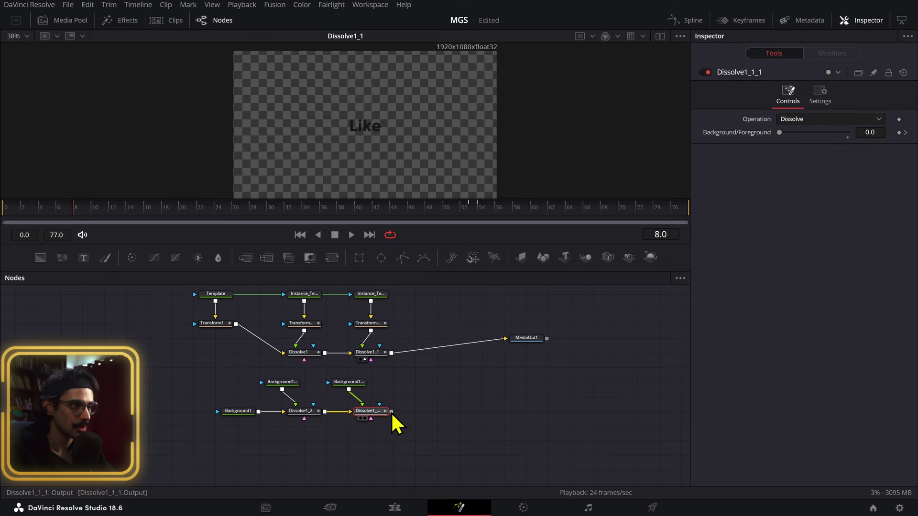
{"action": "left_click_drag", "start_coordinate": [392, 412], "coordinate": [181, 446]}
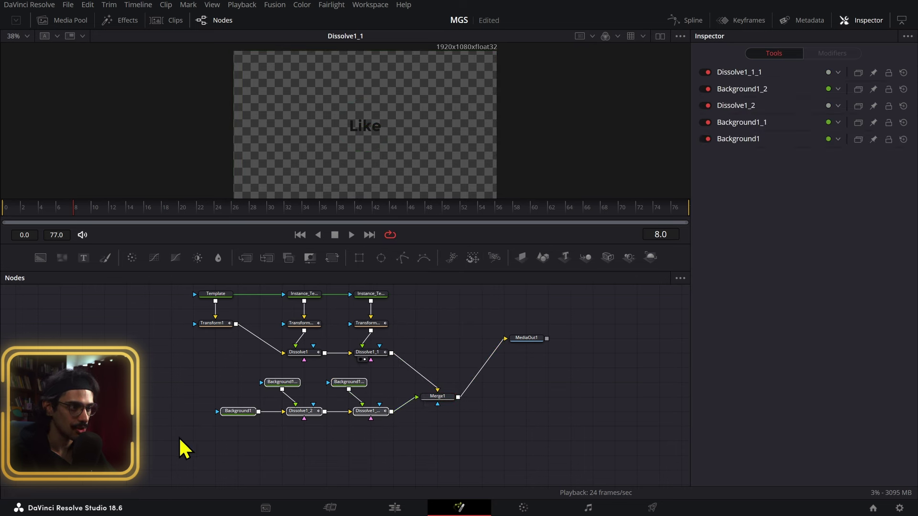
- Swap Merge1's inputs so the text chain lies over the background chain, and play the final output from MediaOut1
{"action": "left_click", "coordinate": [441, 401]}
{"action": "key", "text": "ctrl+t"}
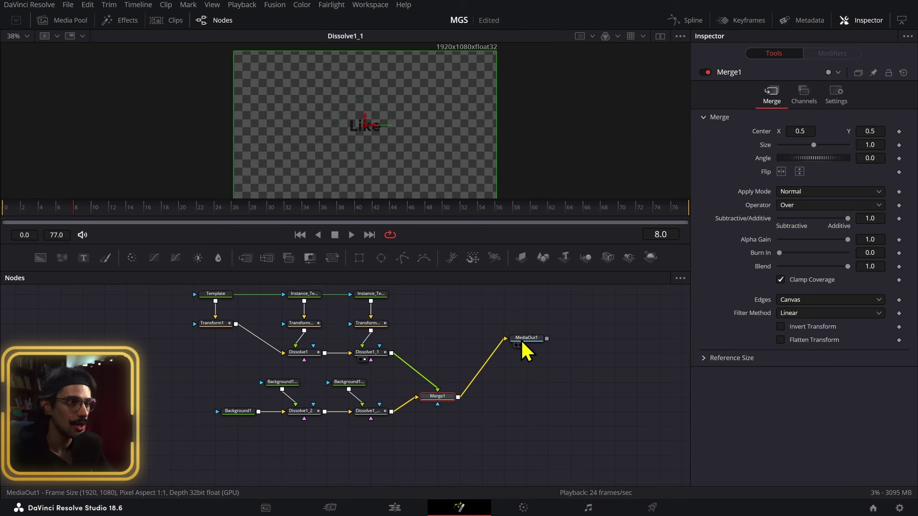
{"action": "left_click", "coordinate": [520, 344]}
{"action": "key", "text": "space"}
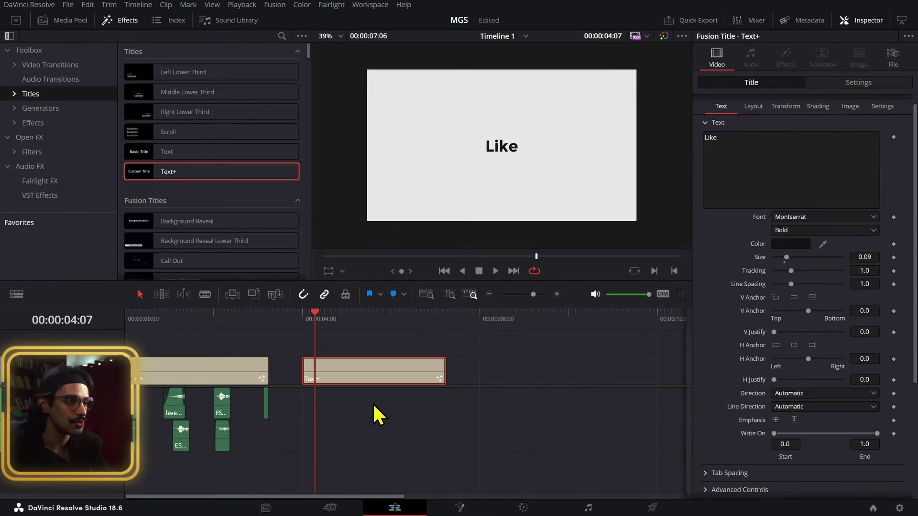
- Change the selected title clip's three words on the Edit page to TO, SUALVI and NOW
{"action": "scroll", "coordinate": [808, 406], "scroll_direction": "down", "scroll_amount": 5}
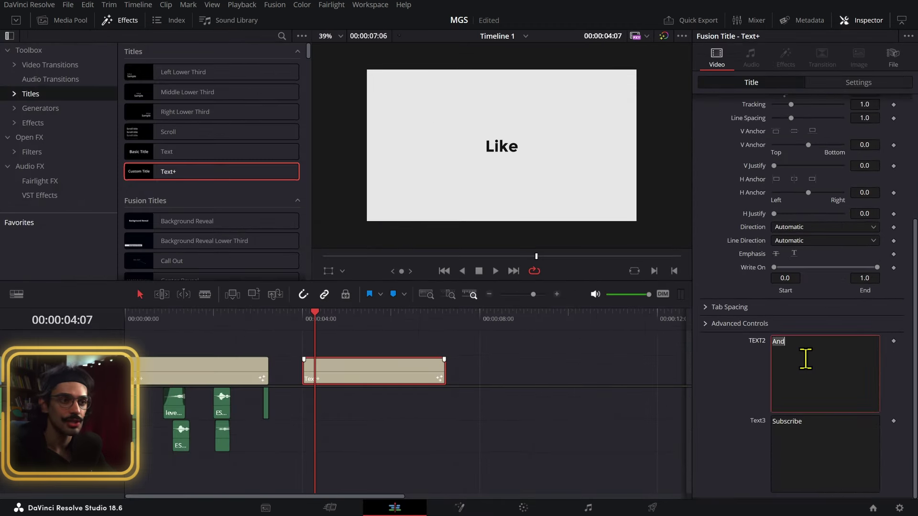
{"action": "scroll", "coordinate": [783, 156], "scroll_direction": "up", "scroll_amount": 3}
{"action": "left_click", "coordinate": [758, 149]}
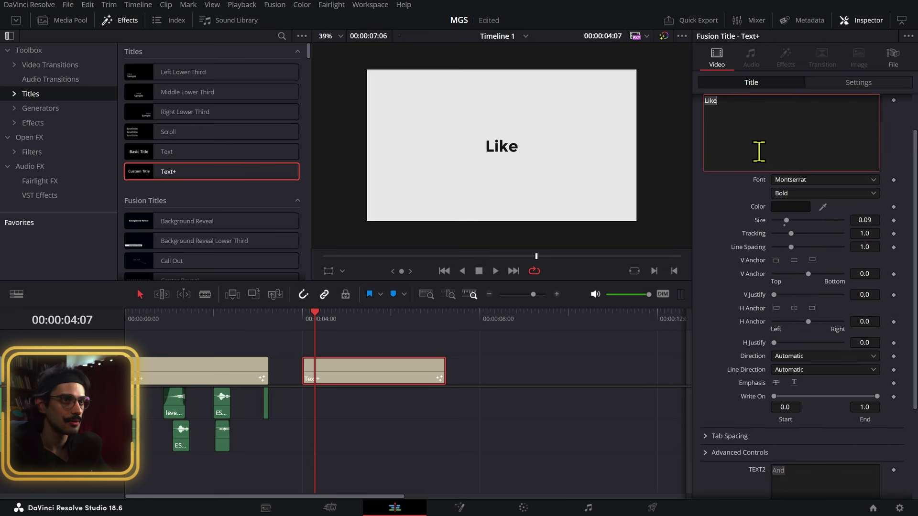
{"action": "type", "text": "TO"}
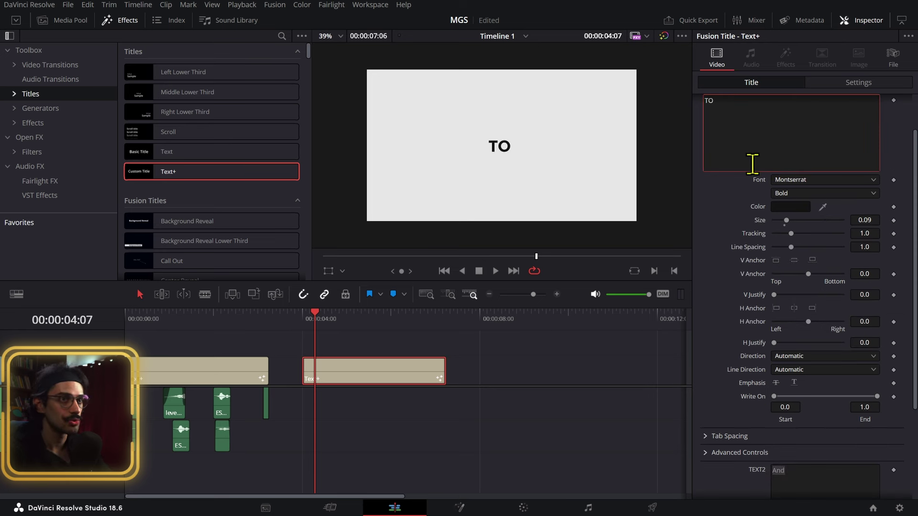
{"action": "scroll", "coordinate": [748, 206], "scroll_direction": "down", "scroll_amount": 3}
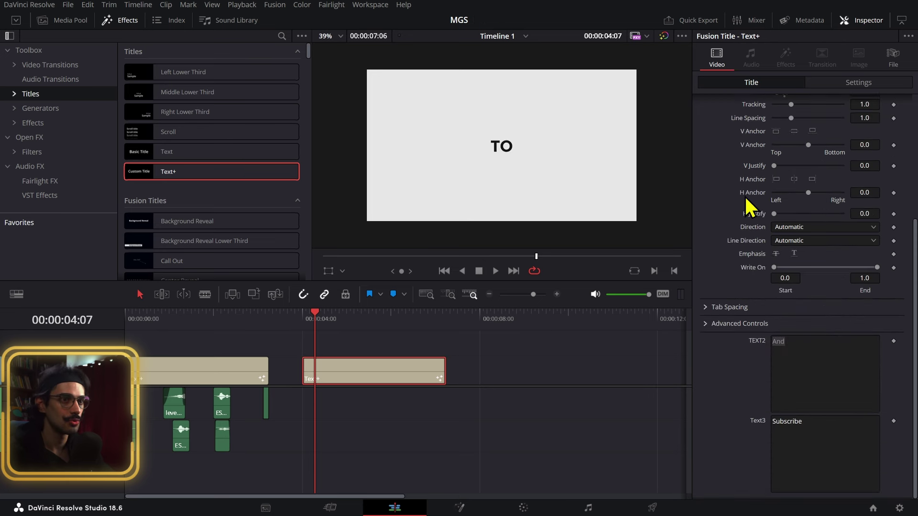
{"action": "left_click", "coordinate": [814, 338]}
{"action": "type", "text": "SUALVI"}
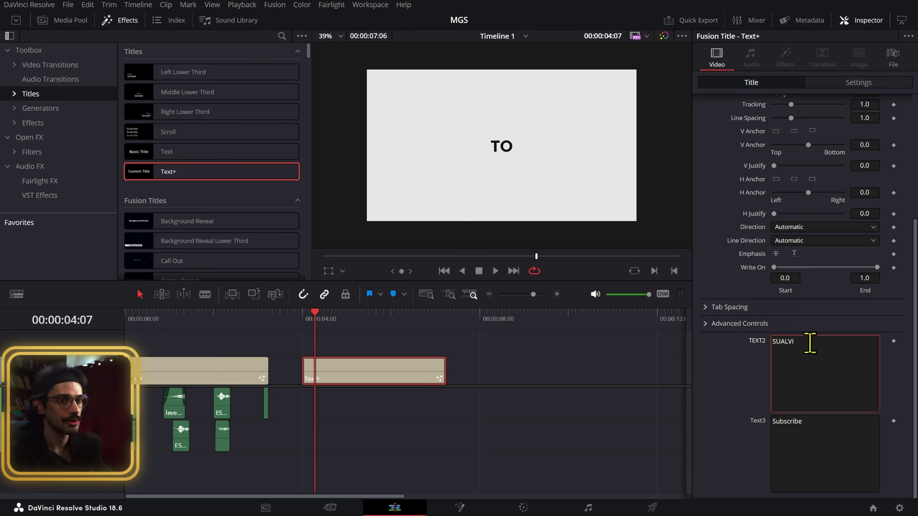
{"action": "left_click", "coordinate": [824, 422]}
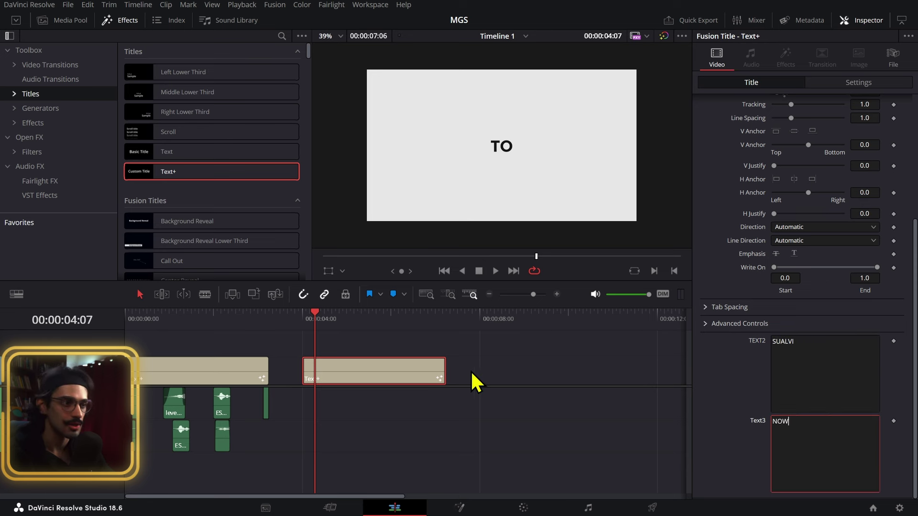
- Move the second Text+ clip against the end of the first one, preview the sequence, and return the playhead to the timeline start
{"action": "left_click_drag", "start_coordinate": [374, 378], "coordinate": [300, 371]}
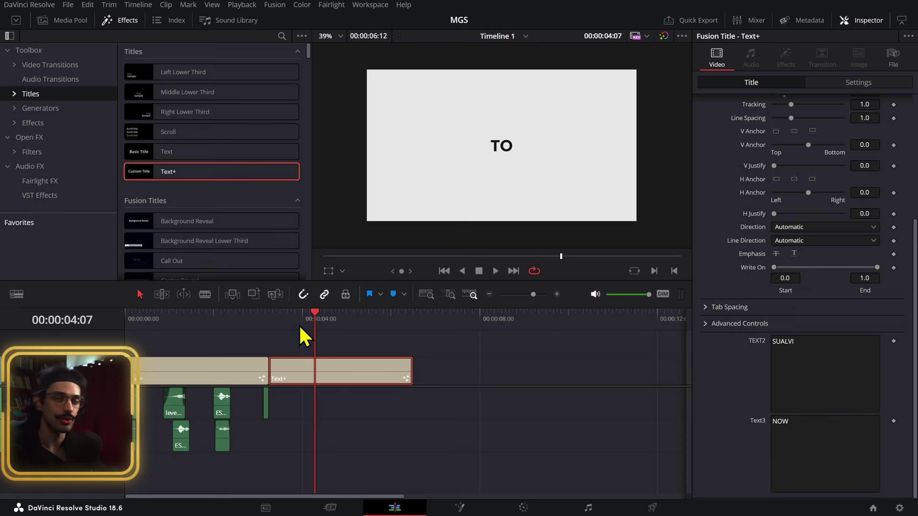
{"action": "key", "text": "j"}
{"action": "key", "text": "j"}
{"action": "key", "text": "l"}
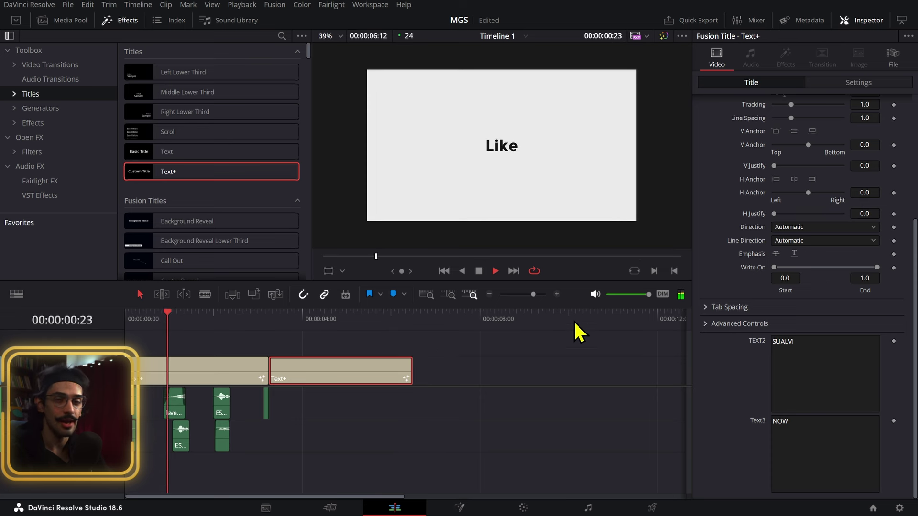
{"action": "key", "text": "space"}
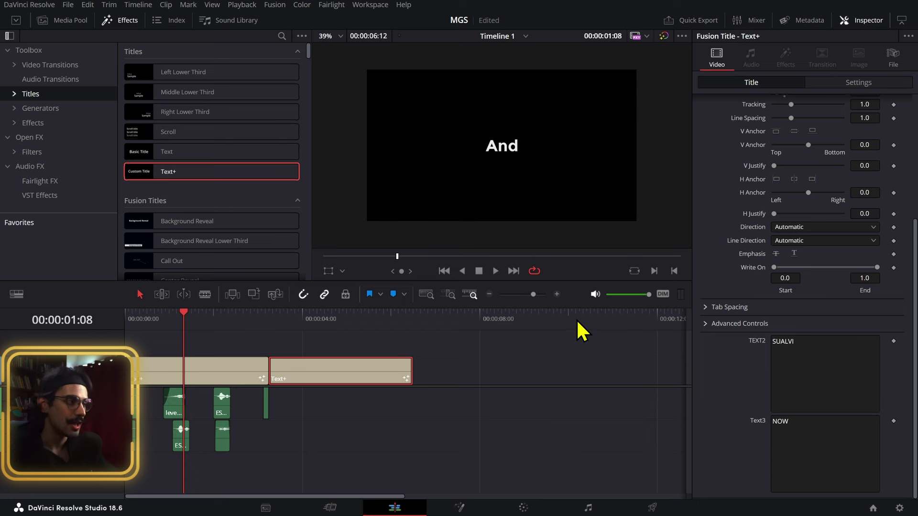
{"action": "left_click", "coordinate": [126, 319]}
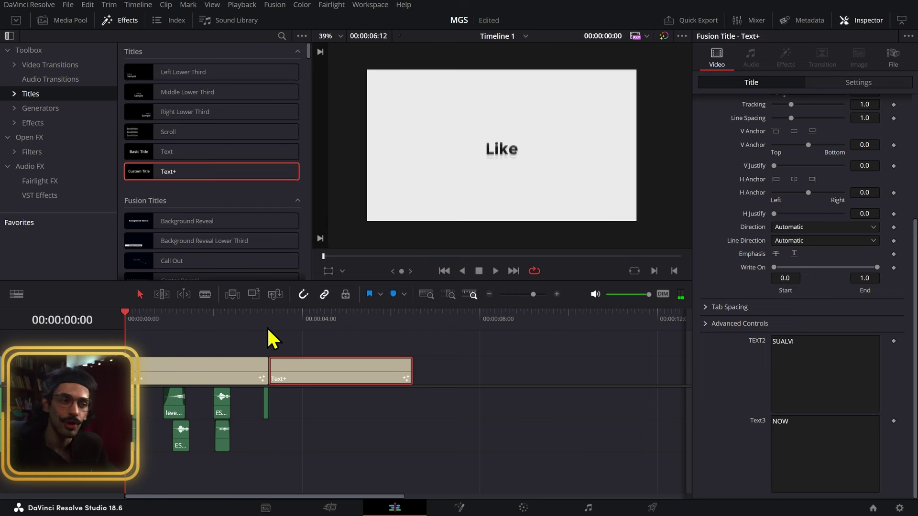